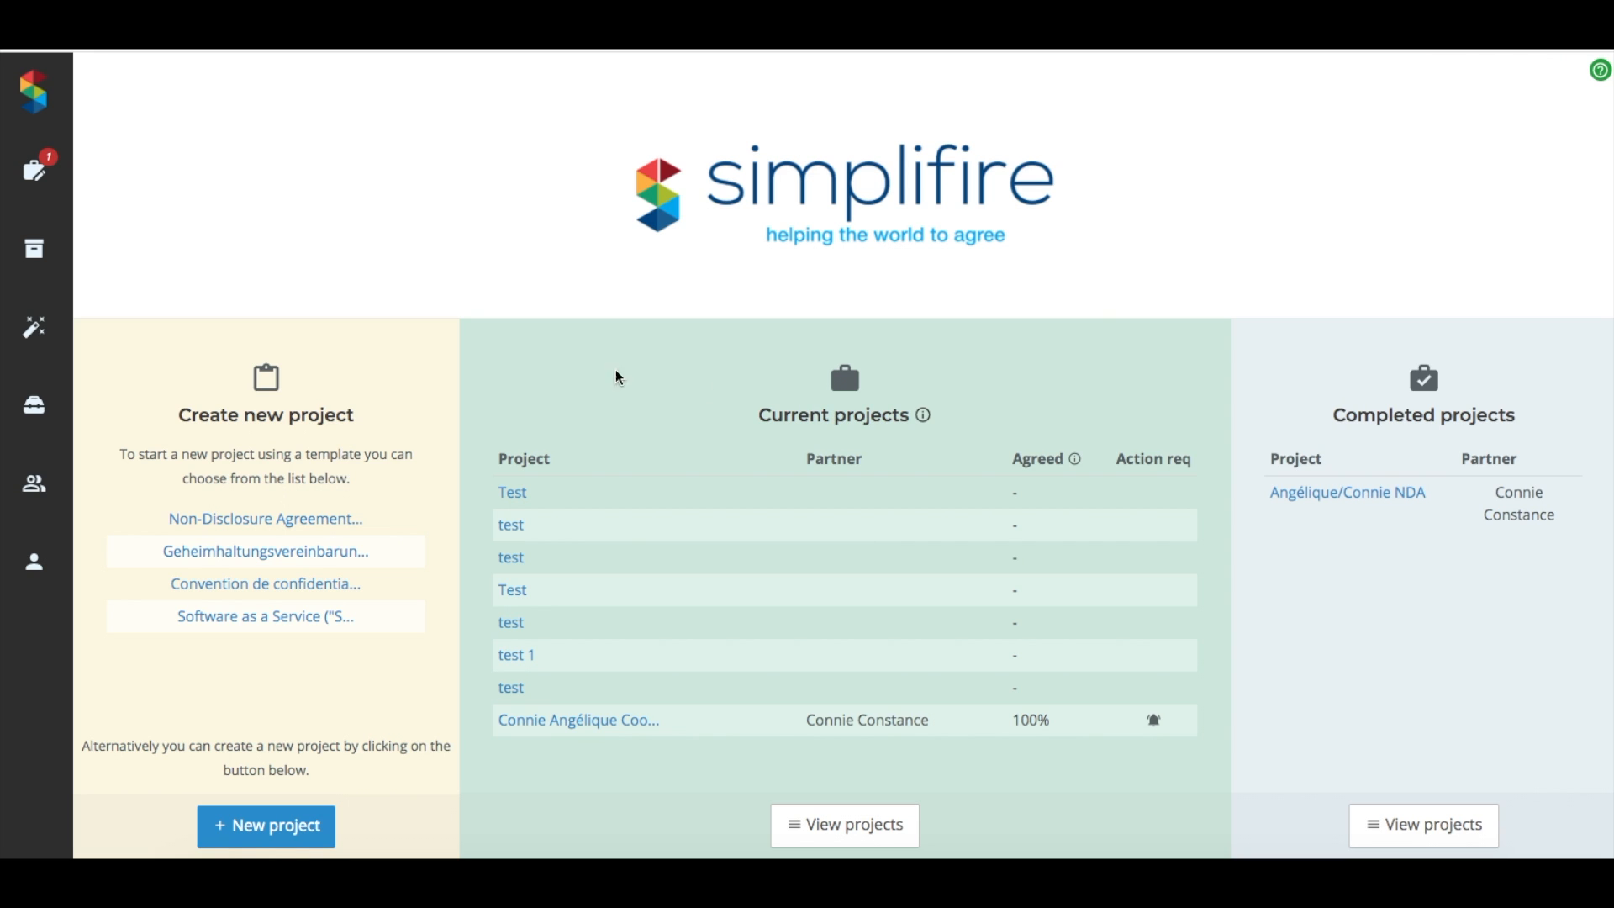
# - Start a new template from the templates list and name it "Our own SaaS template"
pyautogui.click(46, 336)
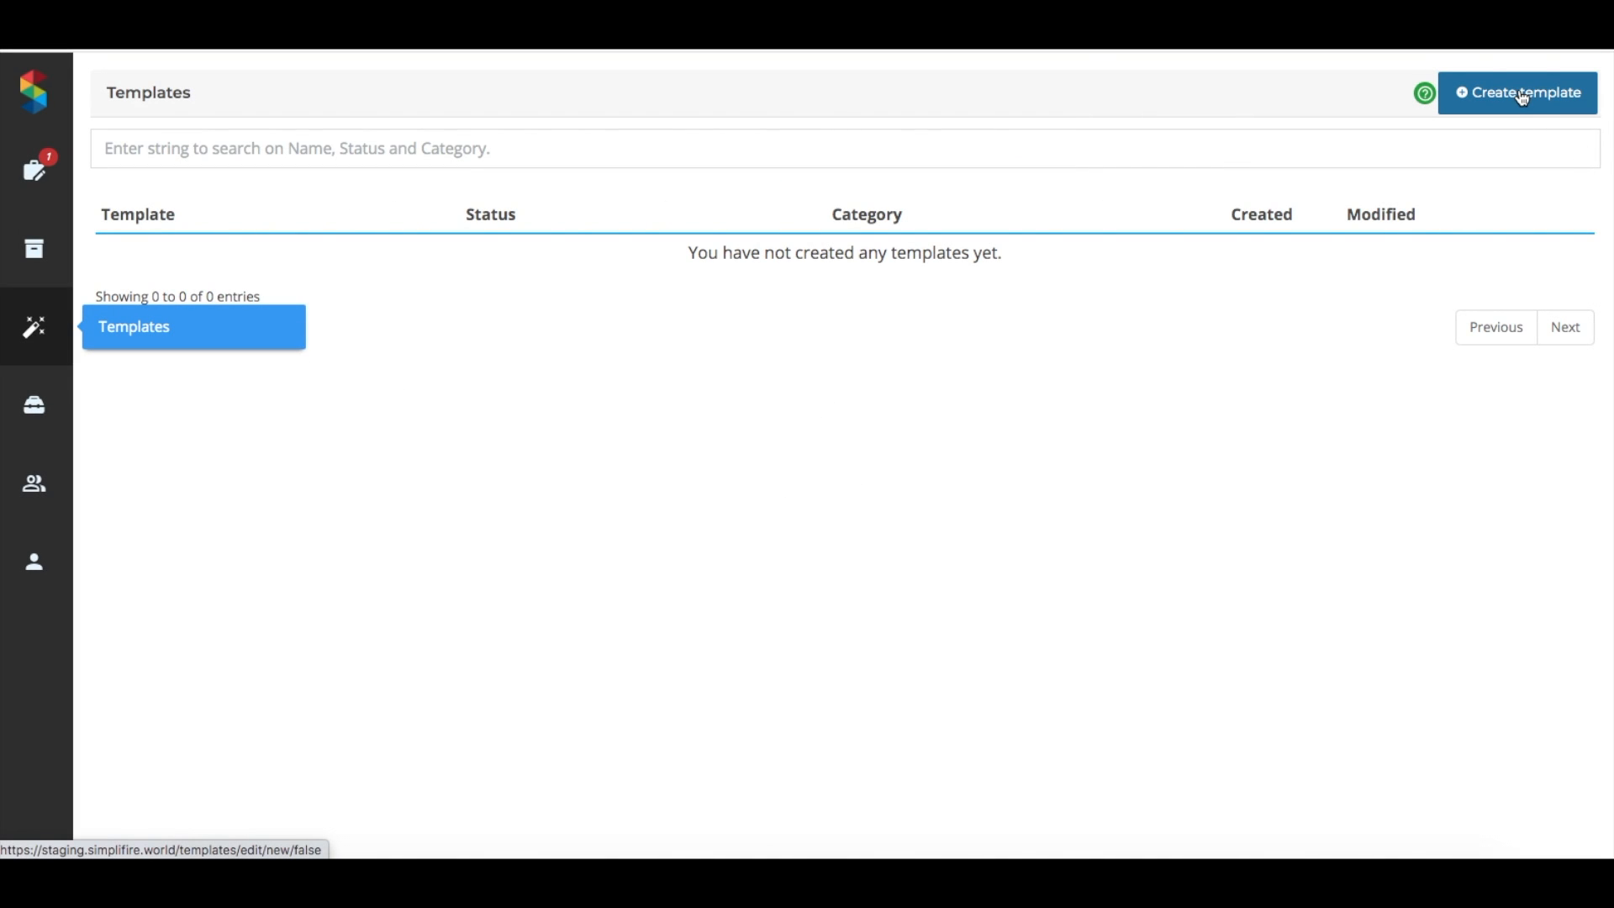
pyautogui.click(1521, 96)
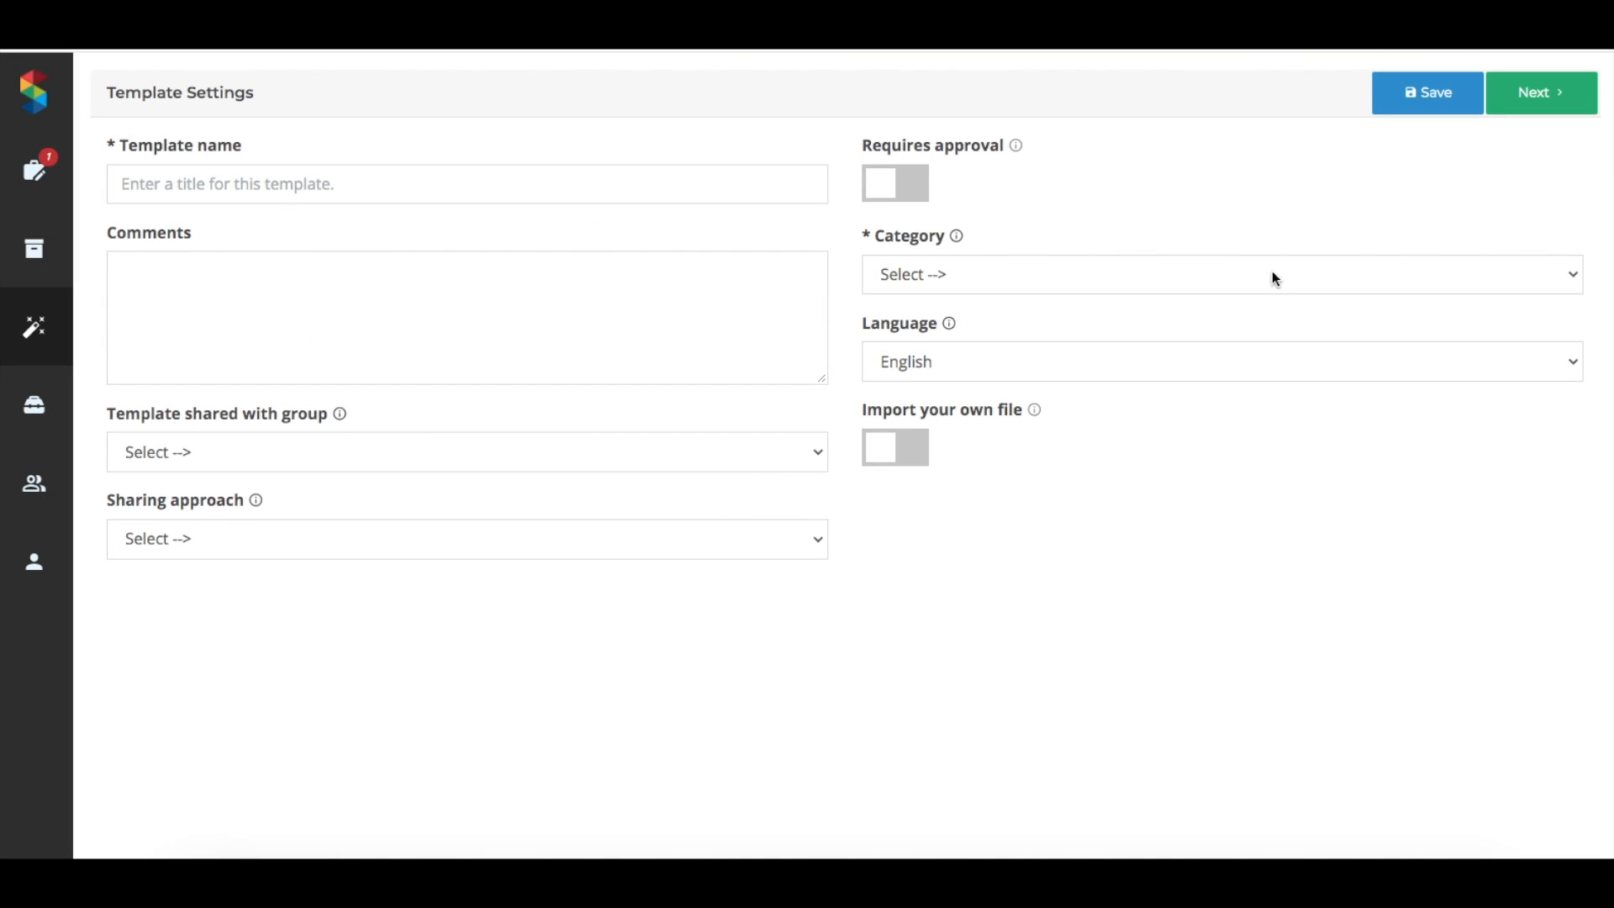
pyautogui.click(472, 181)
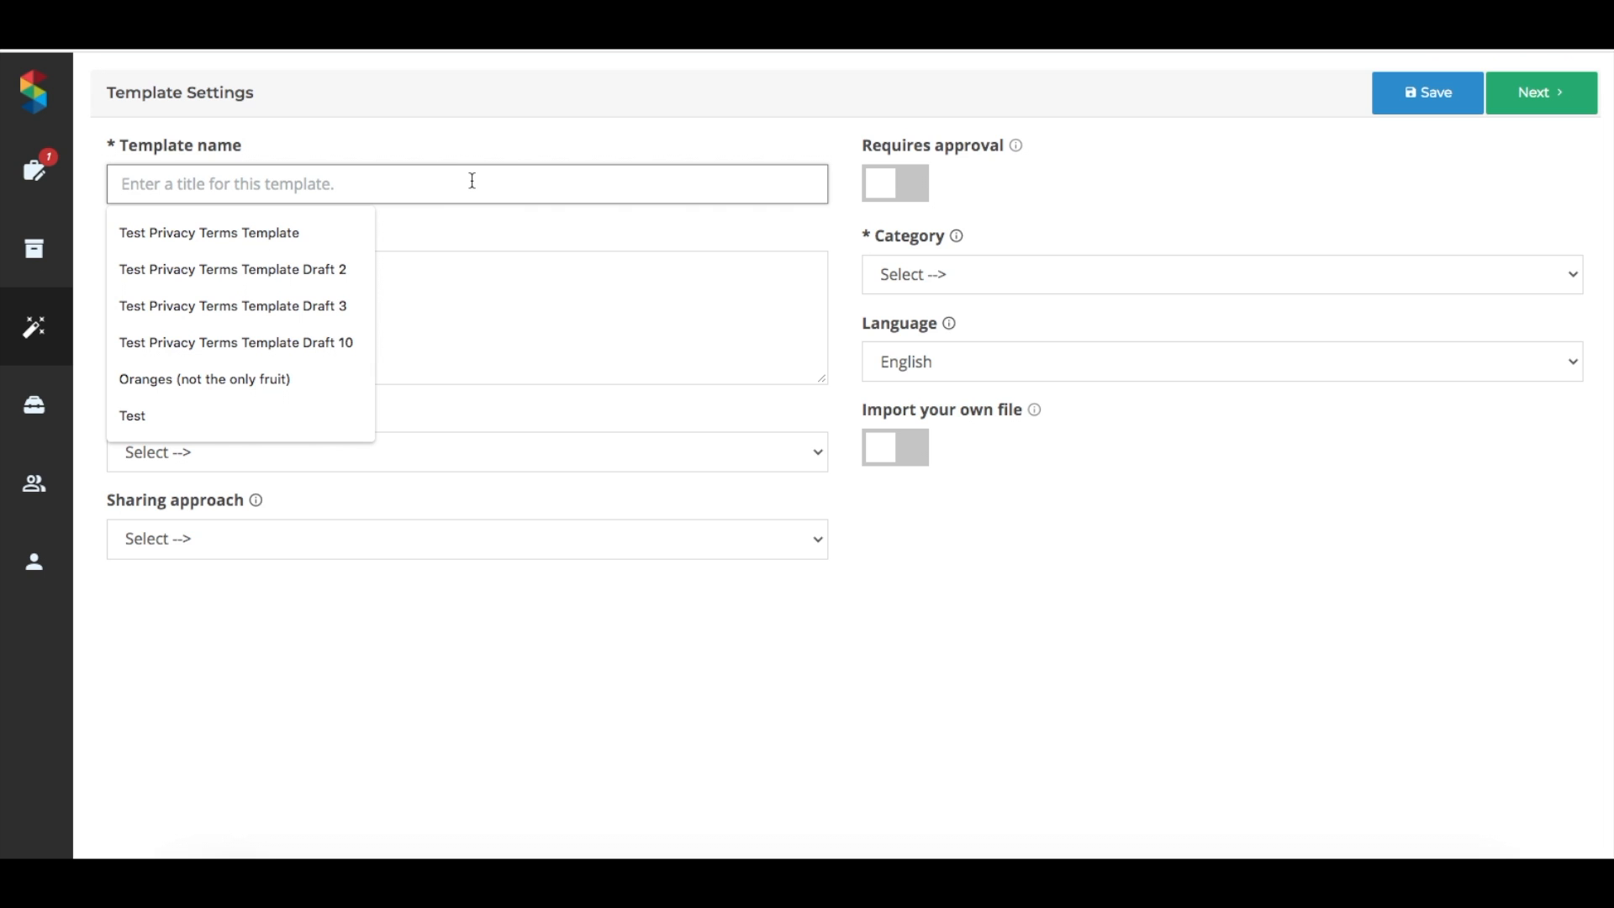
pyautogui.write('Our own S')
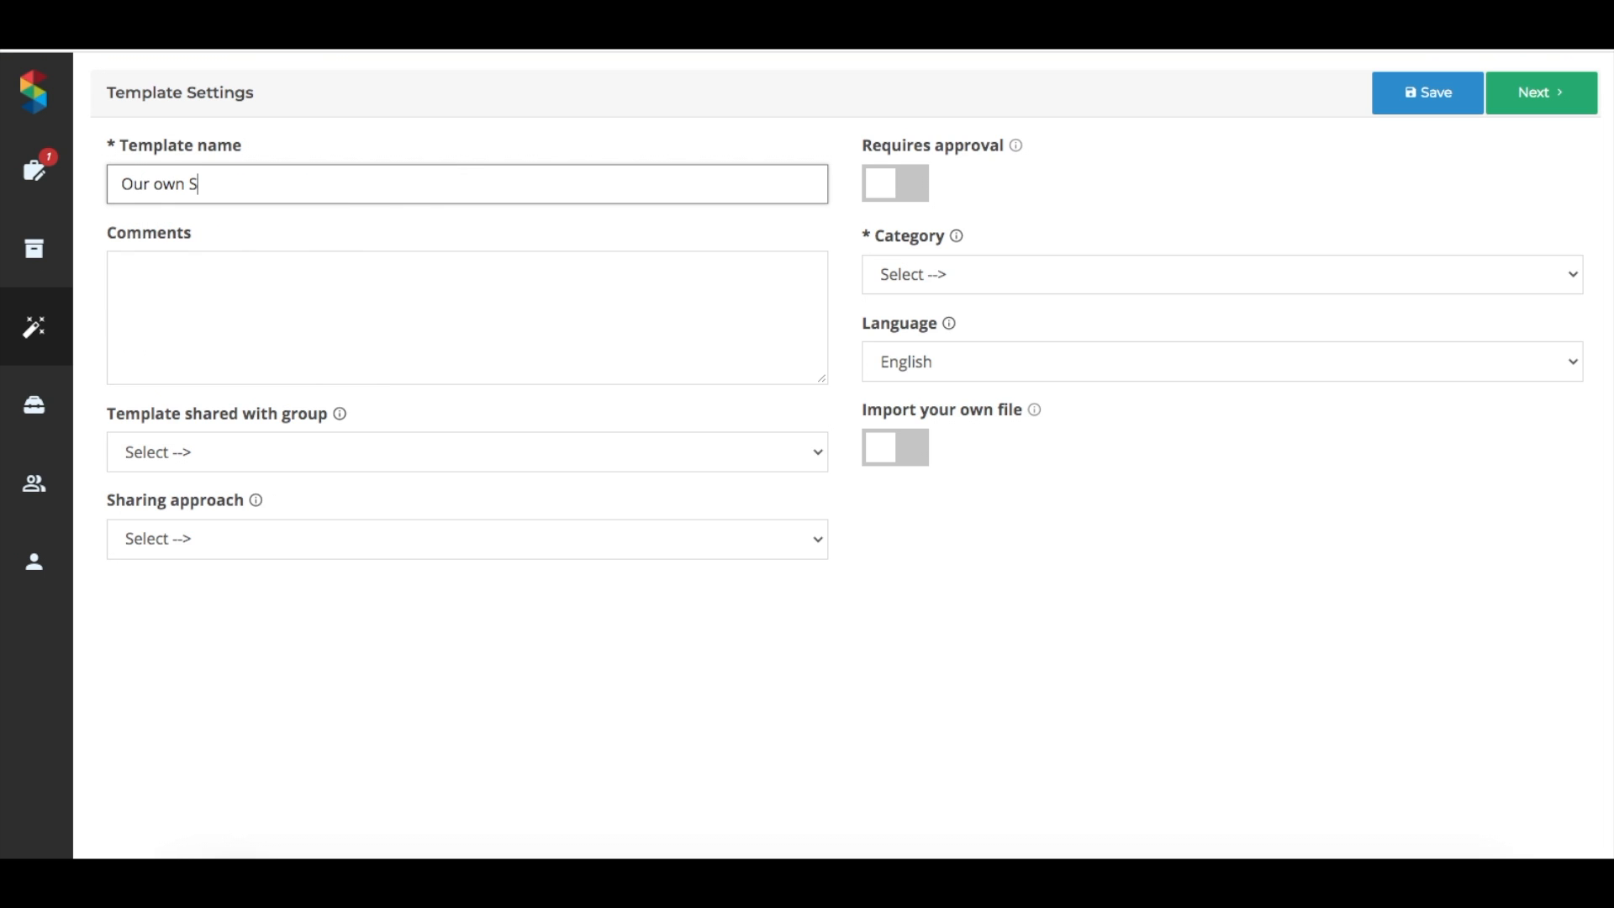
pyautogui.write('aaS template')
# - Add a comment crediting the Contracts colleague who made the template, and share the template with the only available group
pyautogui.click(413, 302)
pyautogui.write('Bob in Cont')
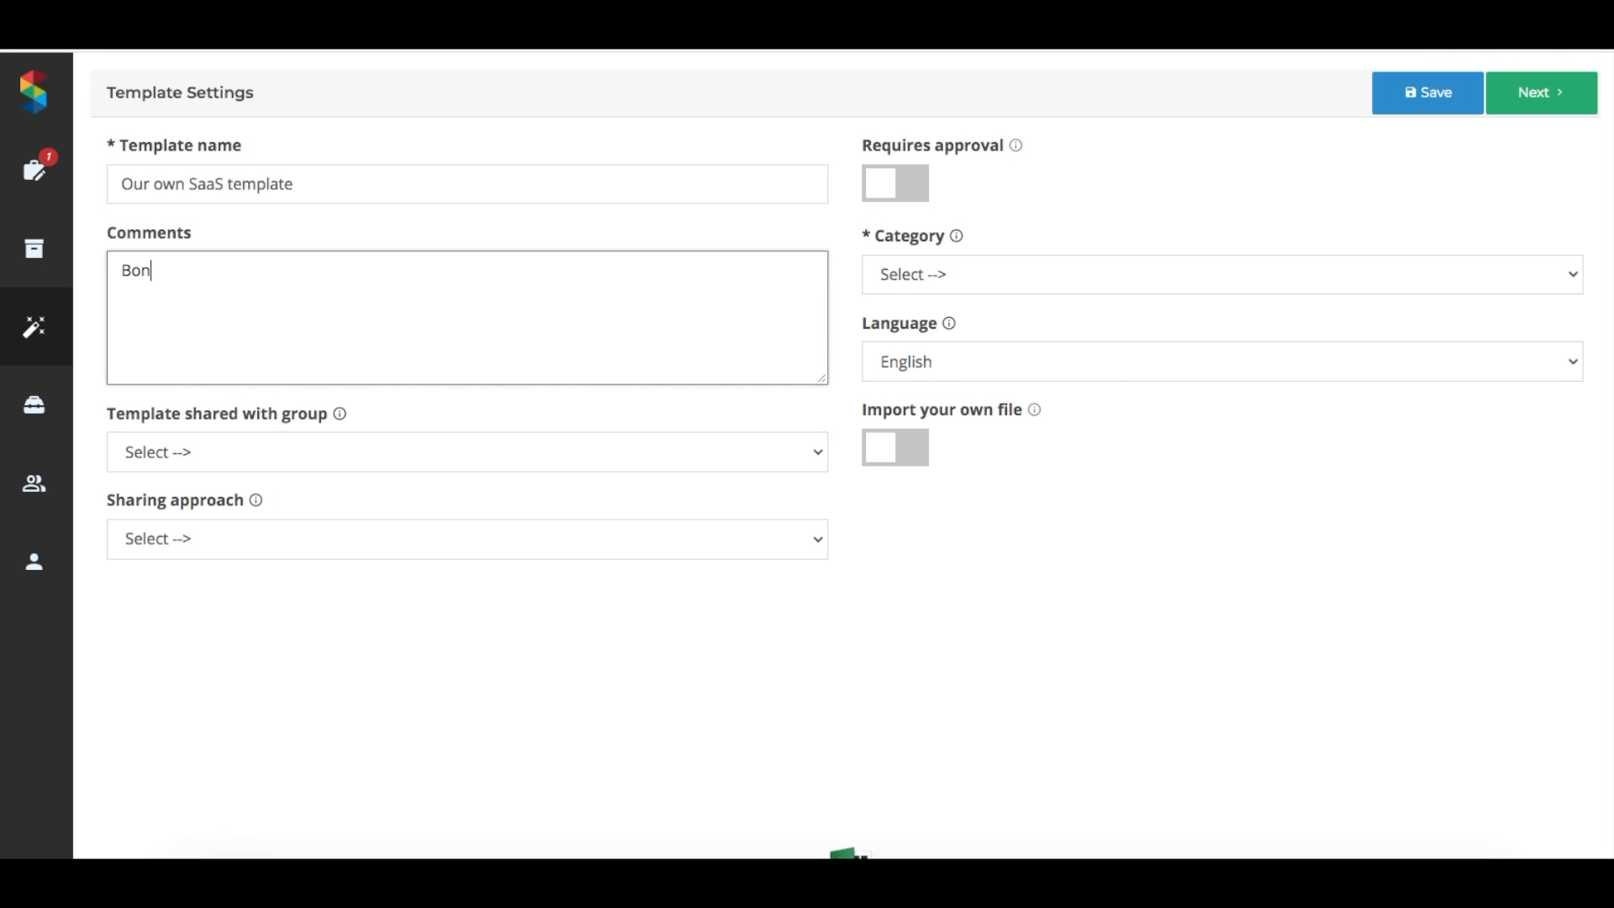
pyautogui.write('racts made this.')
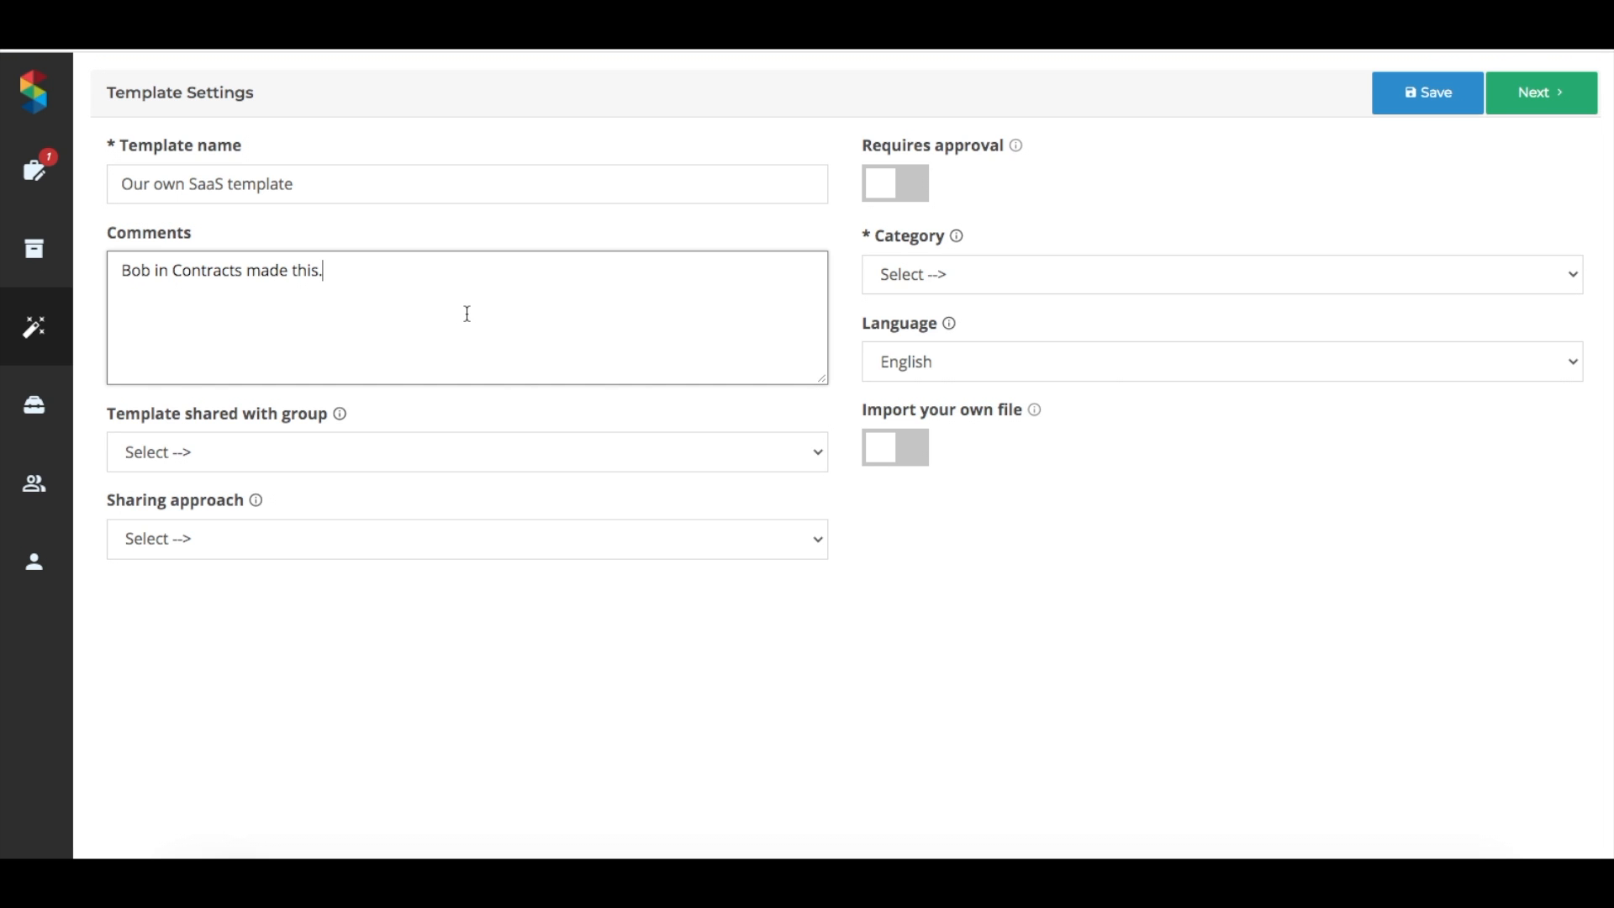
pyautogui.click(388, 454)
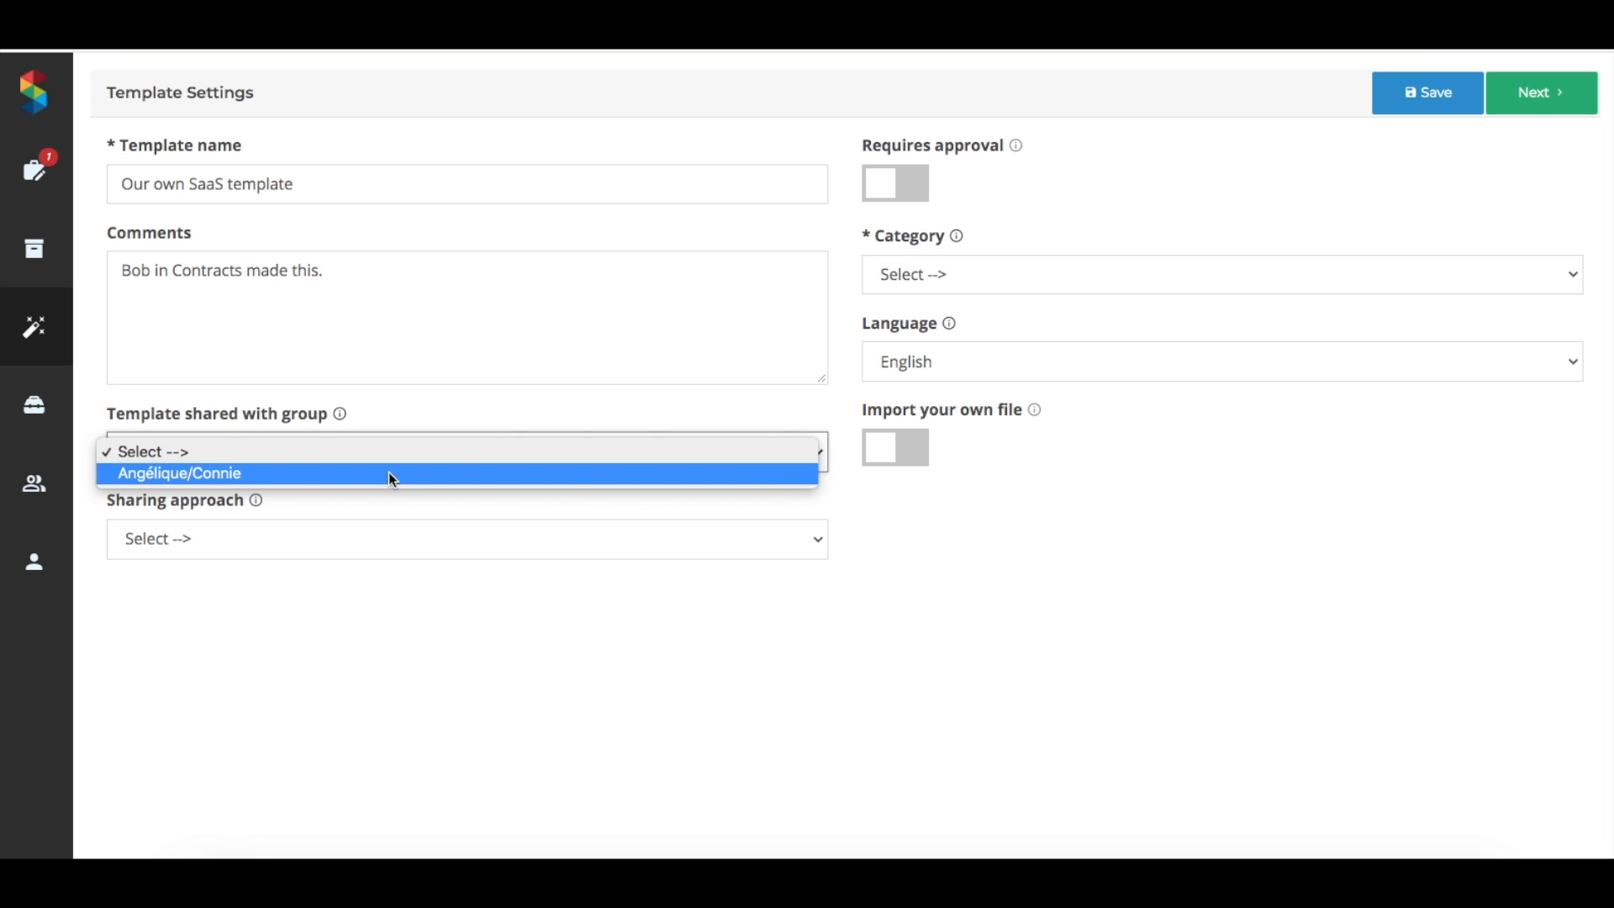
pyautogui.click(391, 475)
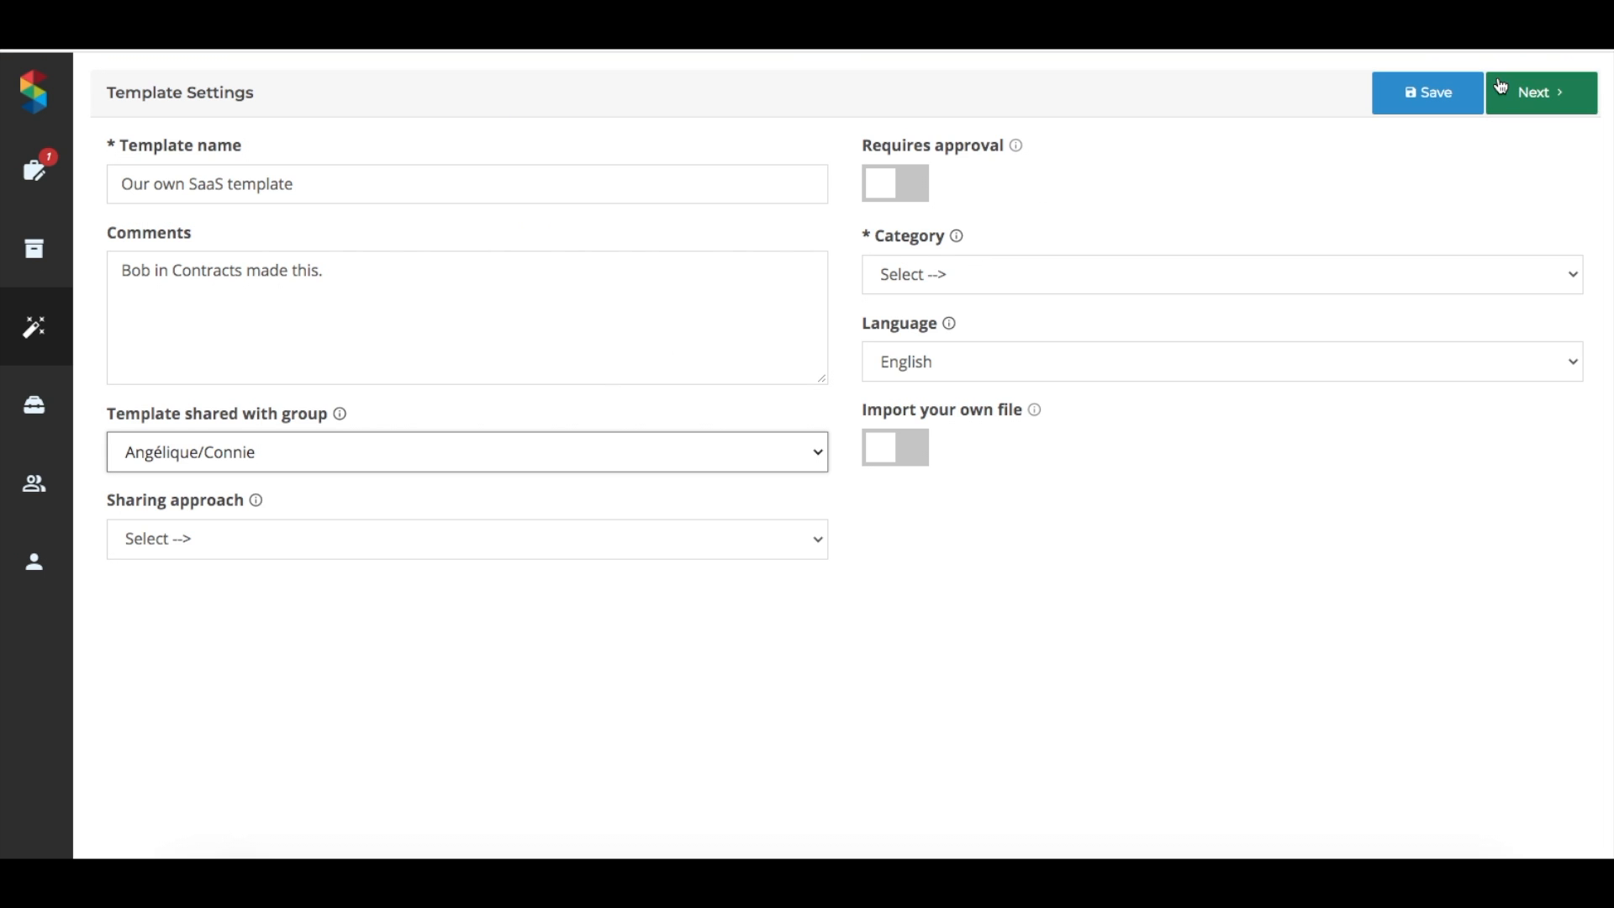
# - Set the template category to Other and continue to drafting the template text
pyautogui.moveTo(912, 192)
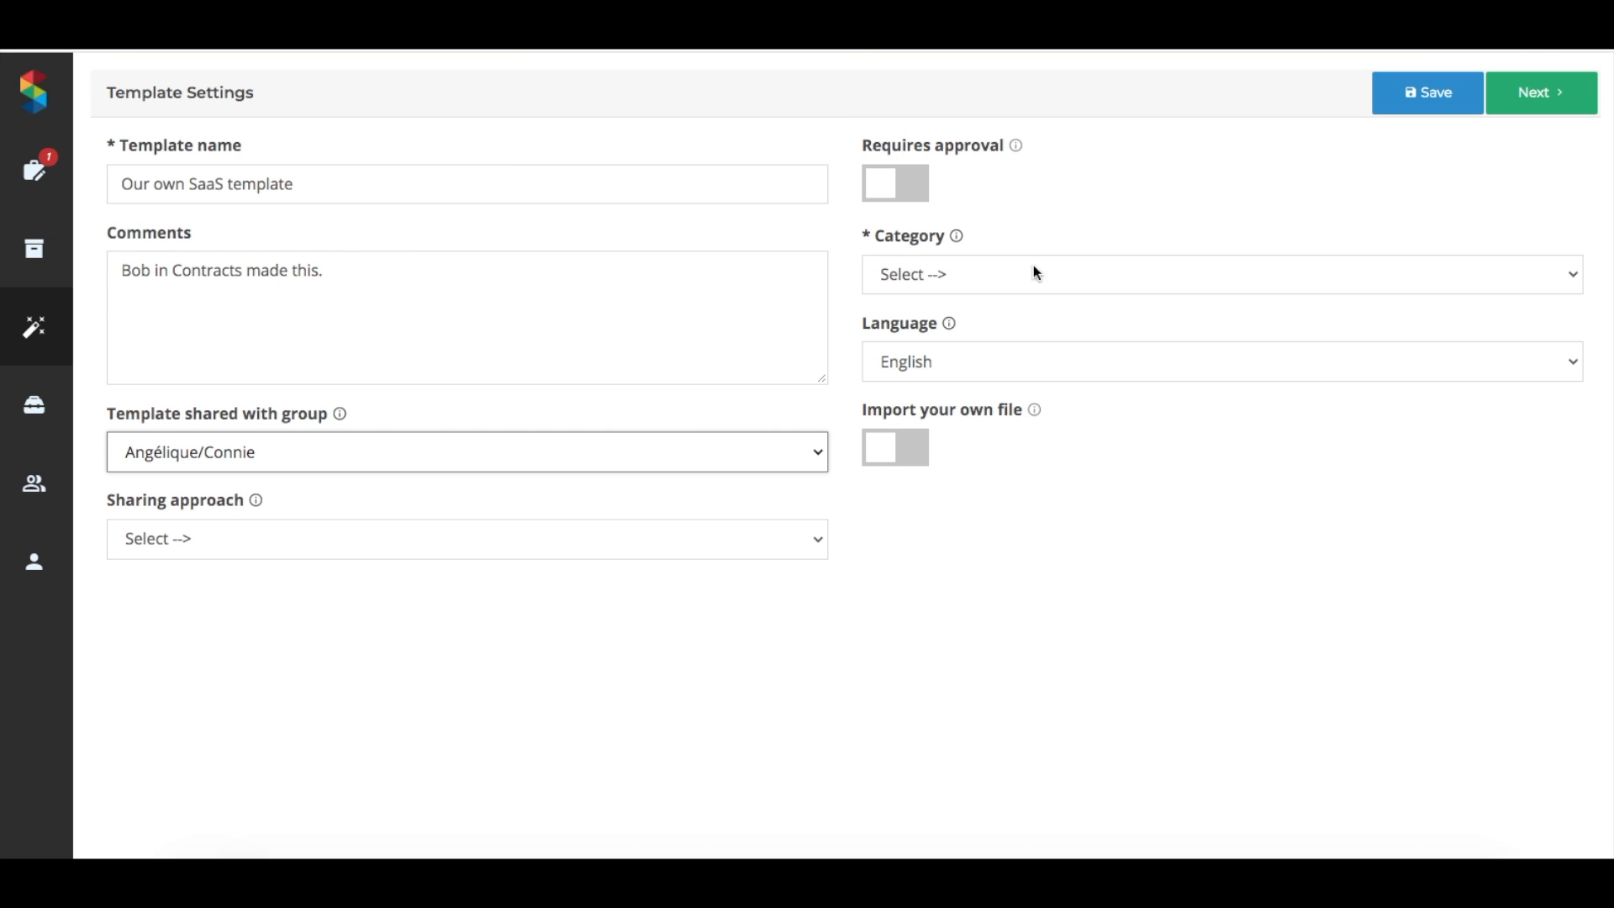
pyautogui.click(1077, 270)
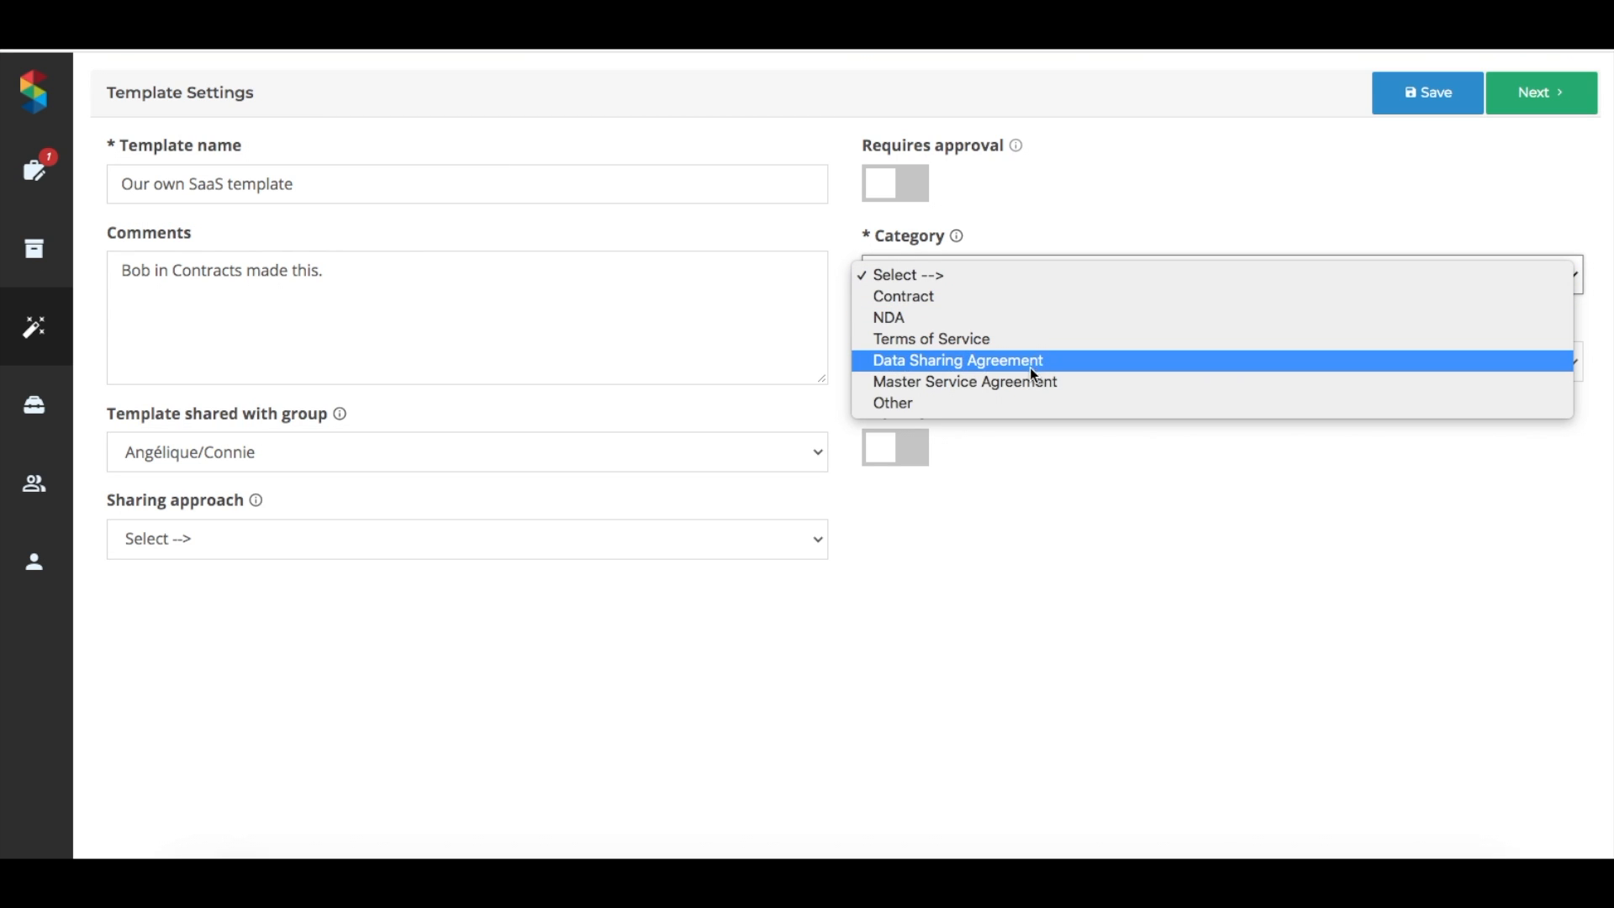
pyautogui.click(993, 410)
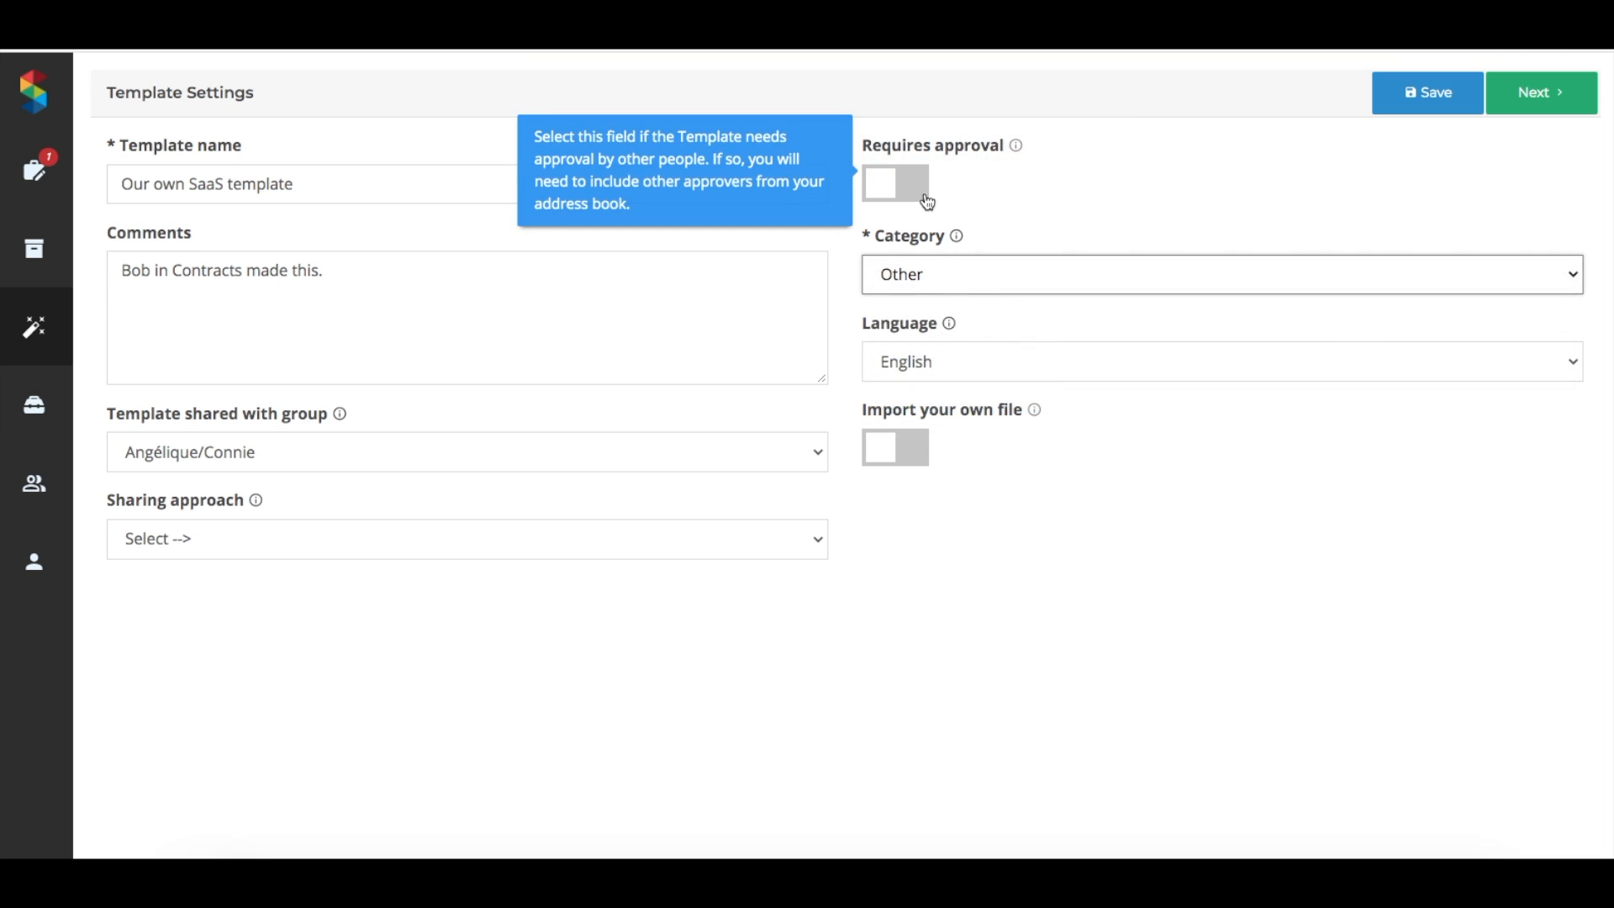
pyautogui.moveTo(935, 446)
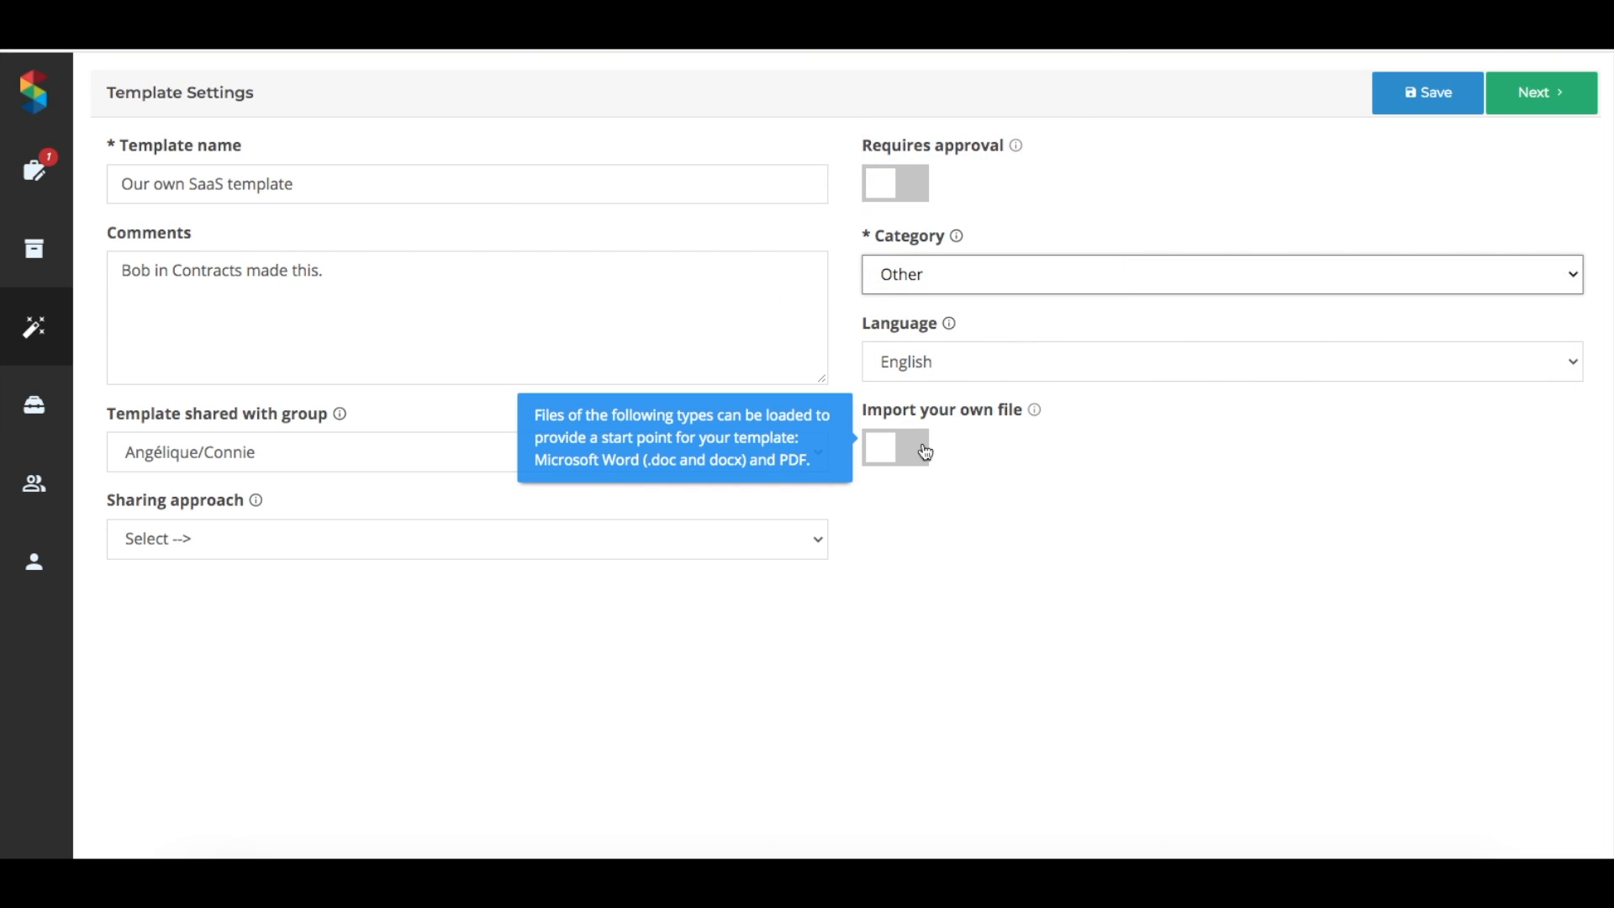
pyautogui.click(1547, 89)
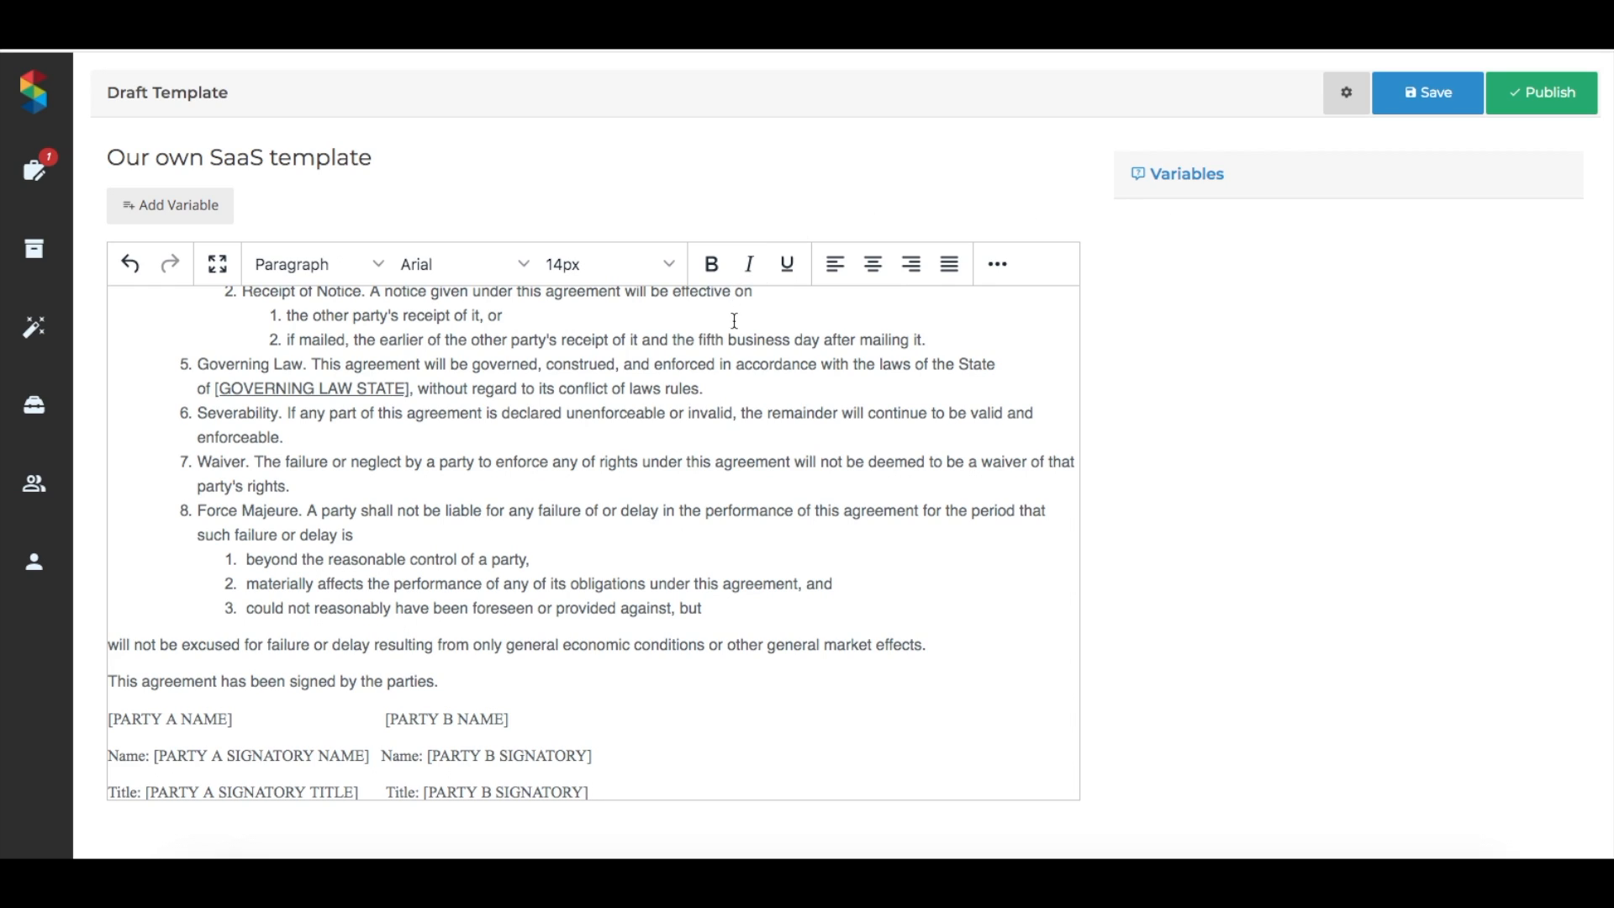
# - Create a variable from PARTY A NAME in the opening paragraph, with the associated question "What is Name and address of party"
pyautogui.scroll(15, 735, 310)
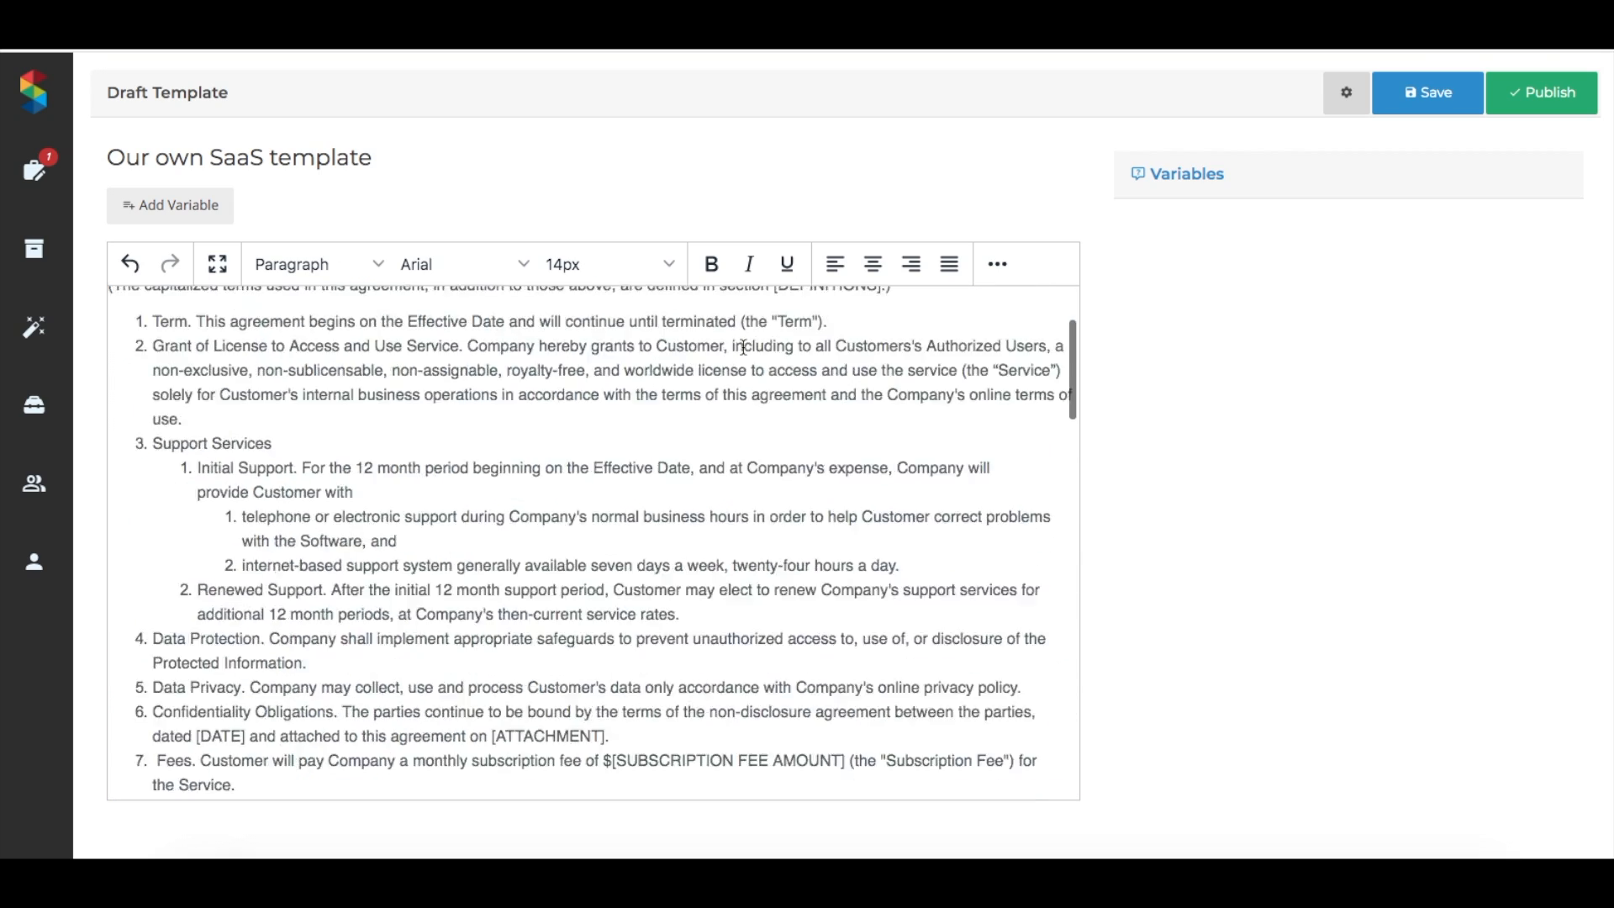
pyautogui.scroll(4, 743, 347)
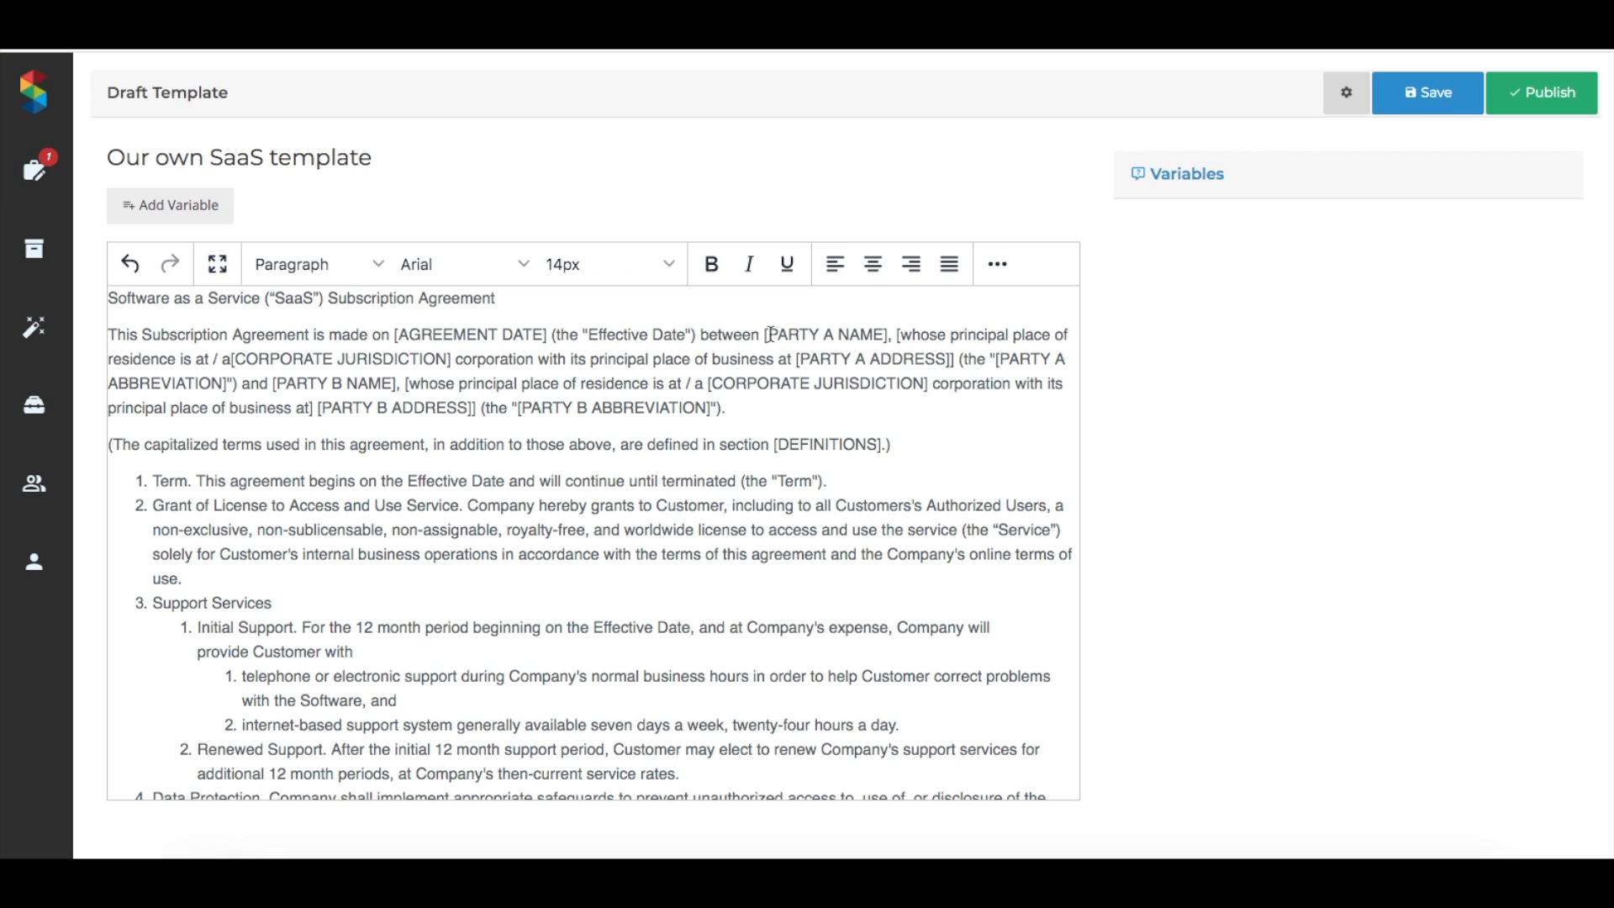
pyautogui.moveTo(770, 335); pyautogui.dragTo(882, 334)
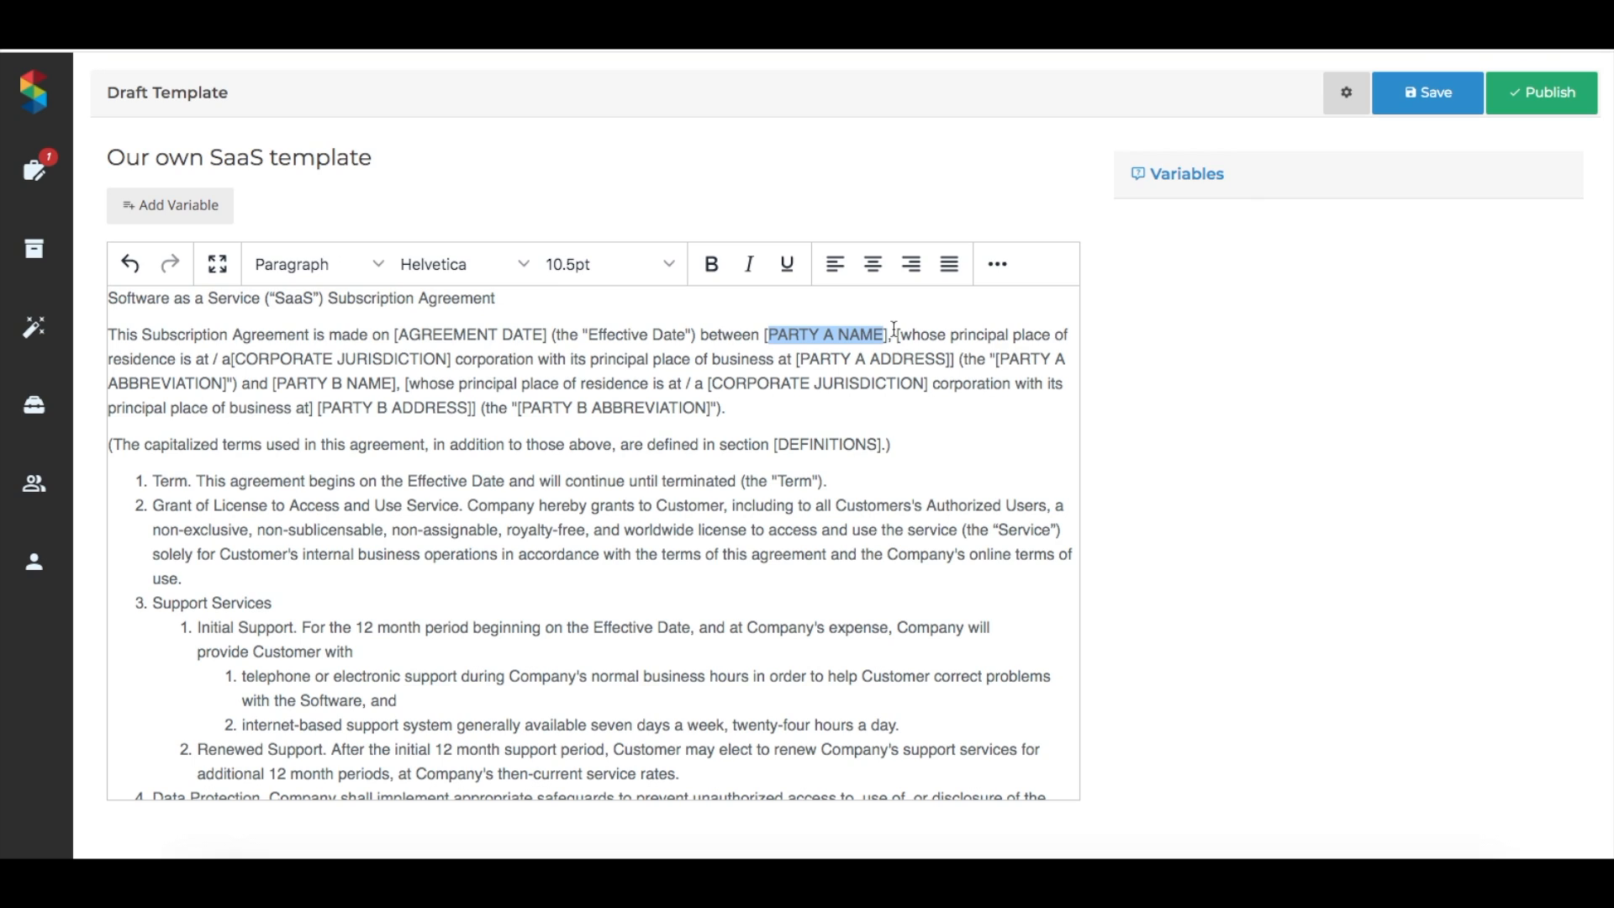
pyautogui.click(217, 202)
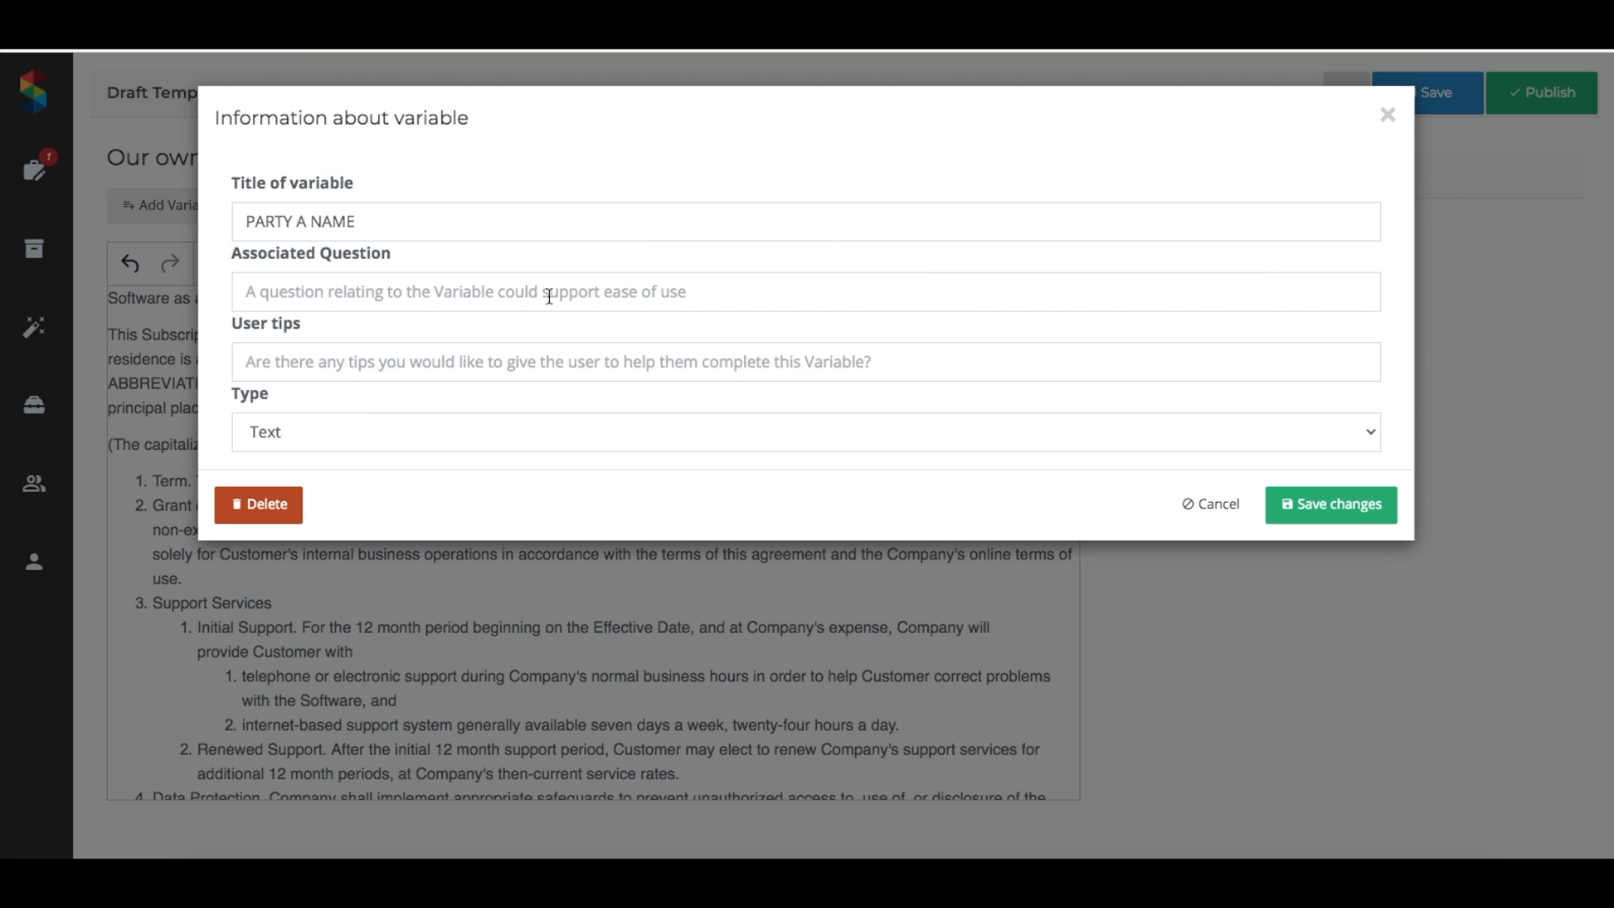
pyautogui.click(619, 291)
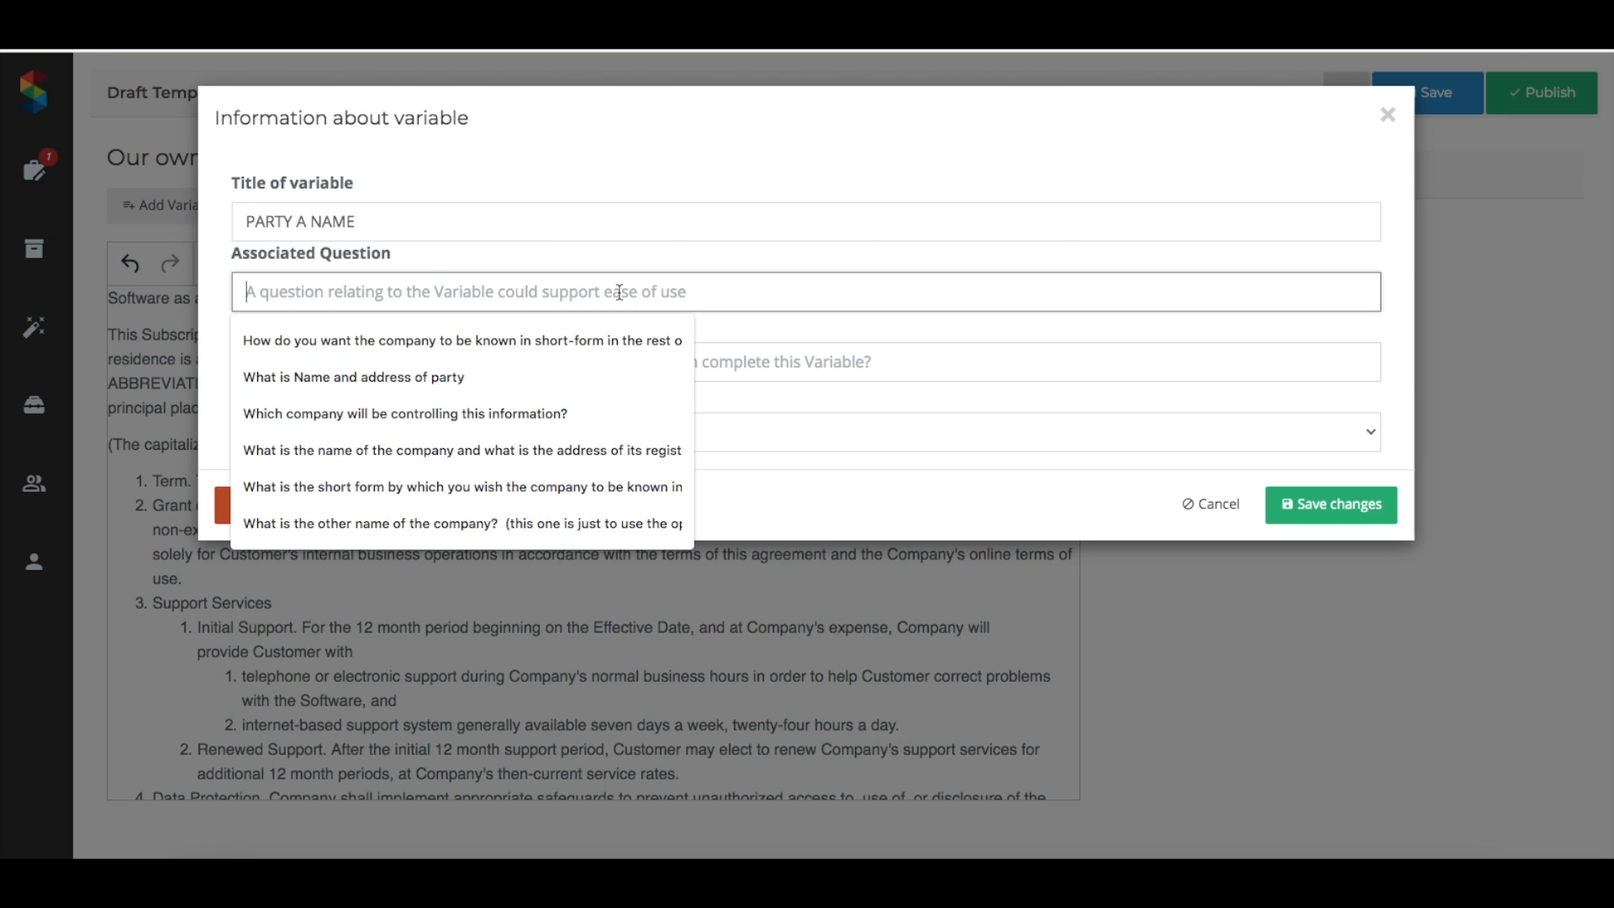
pyautogui.click(457, 371)
# - Use the suggested user tip beginning "Usually, the company ends in Ltd., SA, AG, GmBH", keep the Text type and save the variable
pyautogui.click(461, 364)
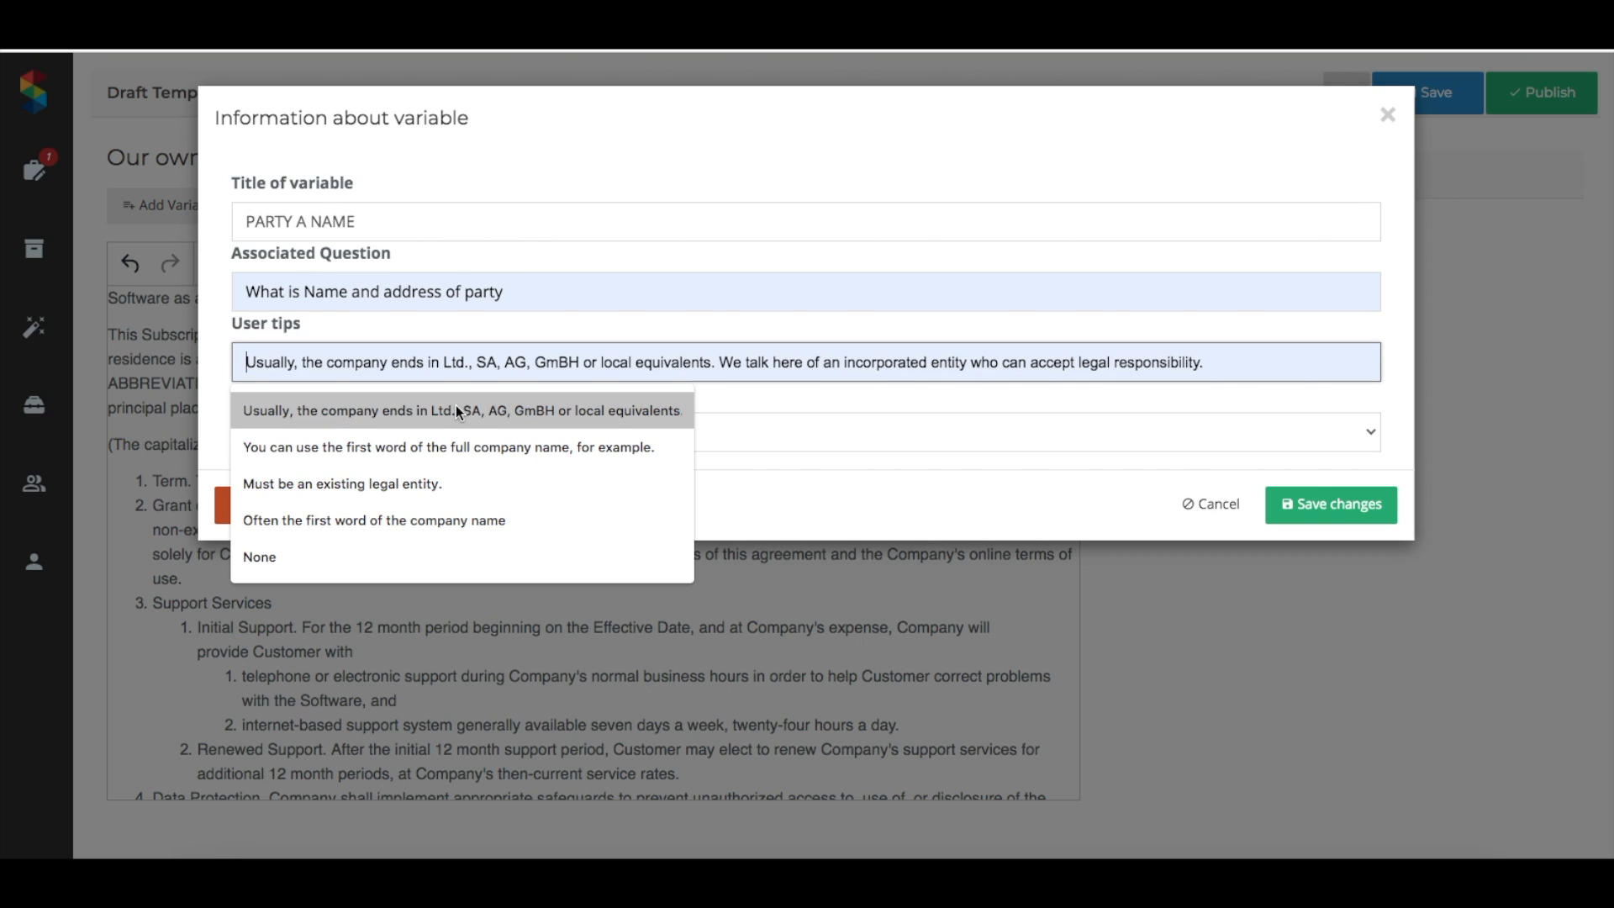
pyautogui.click(456, 405)
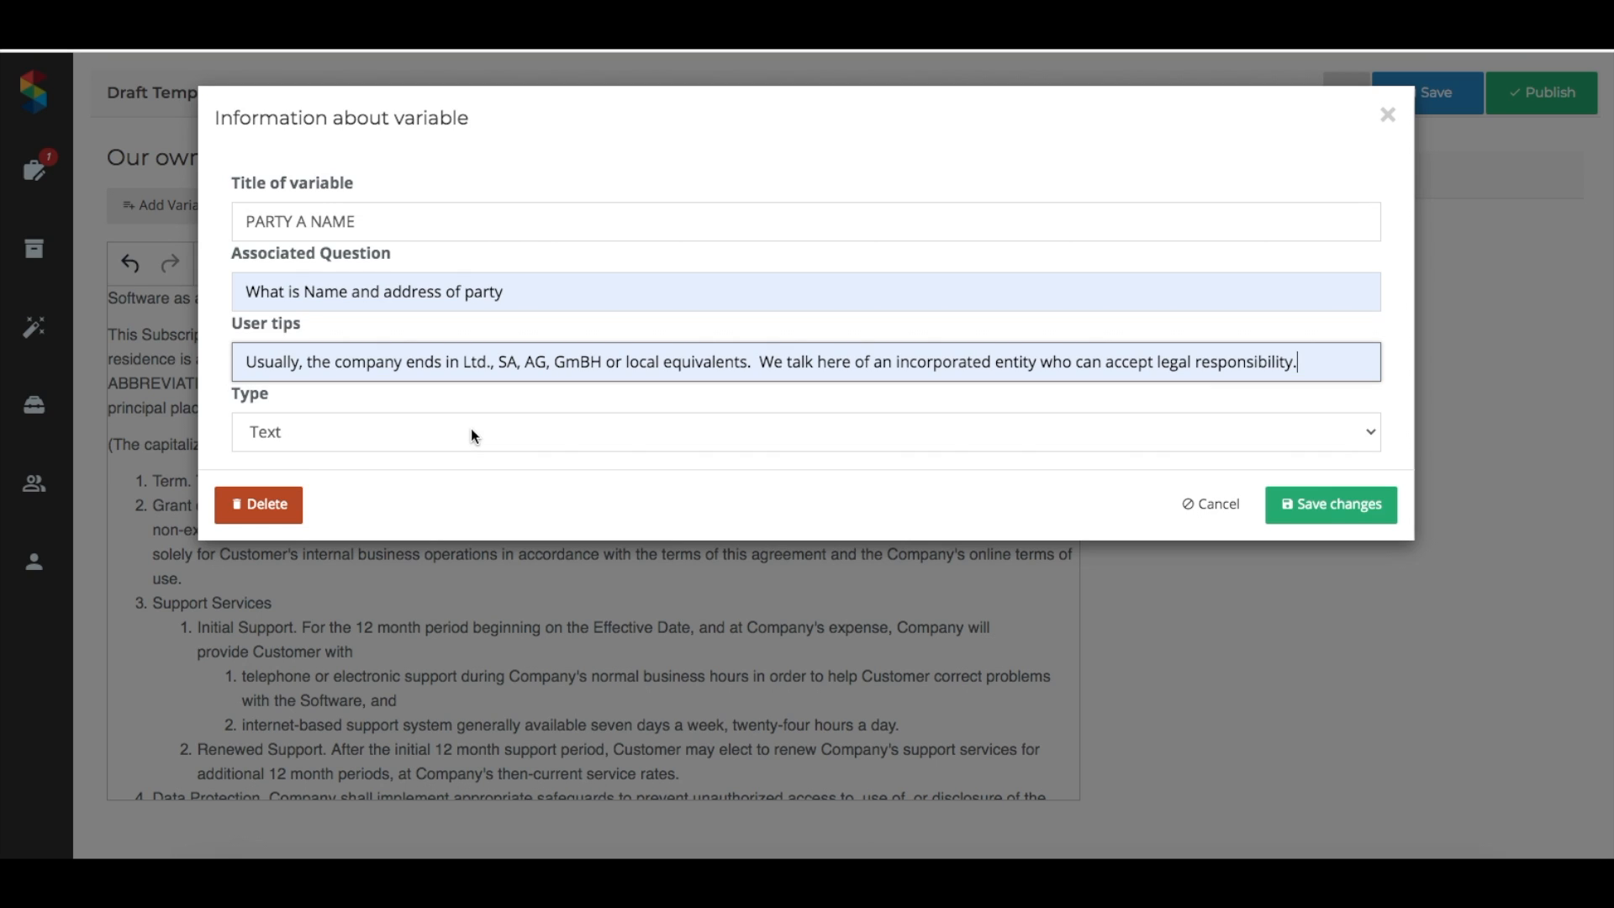
pyautogui.click(471, 433)
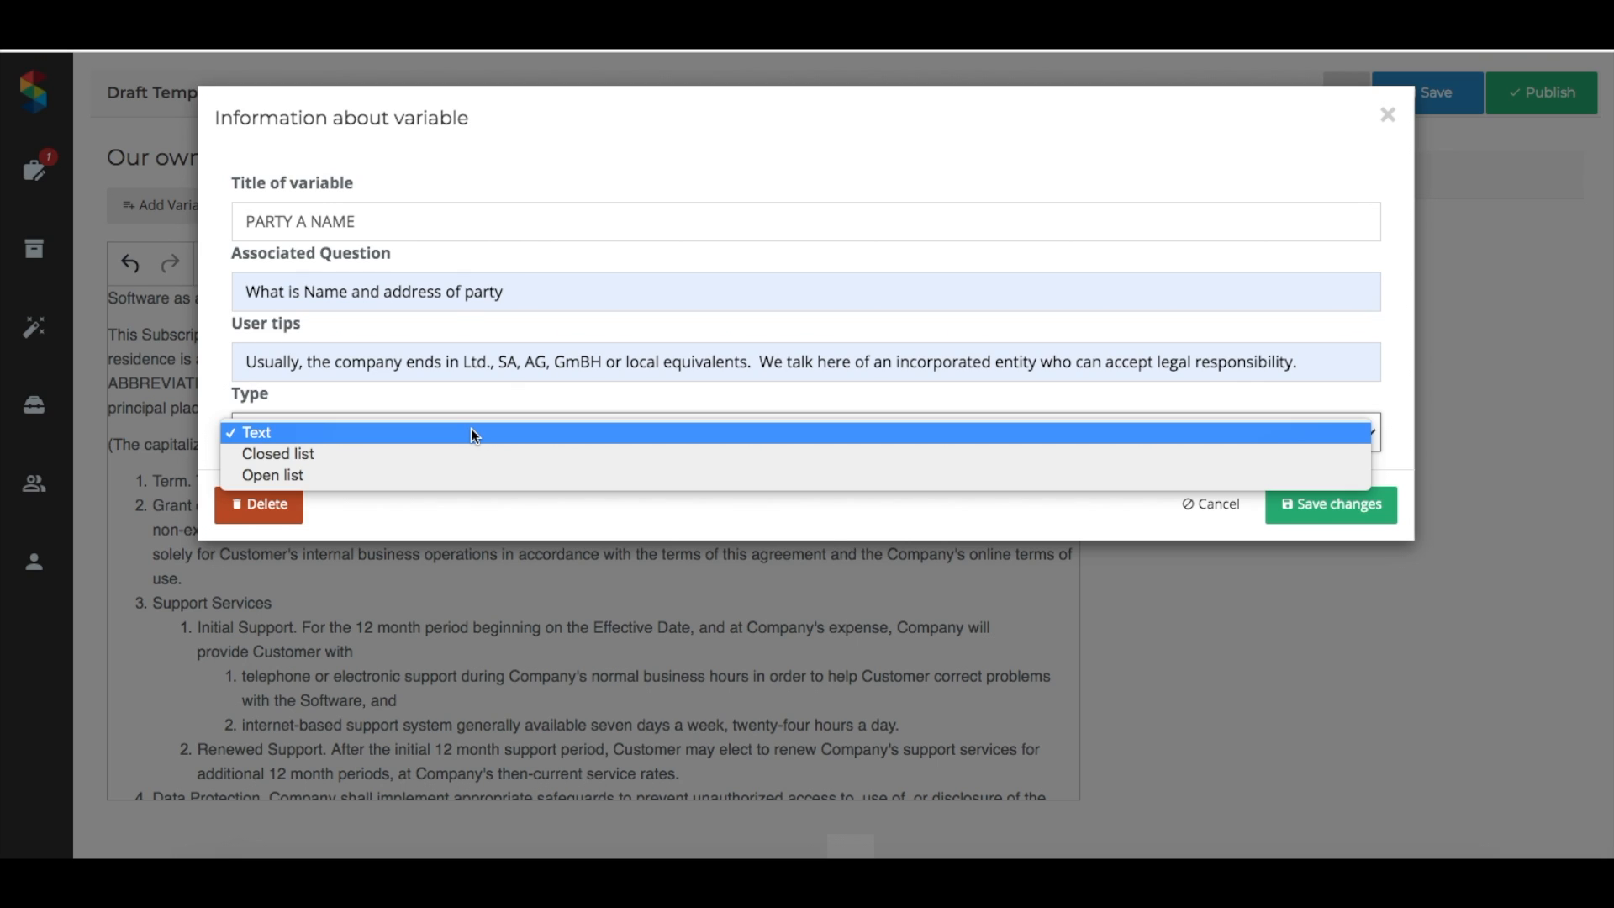
pyautogui.click(1400, 469)
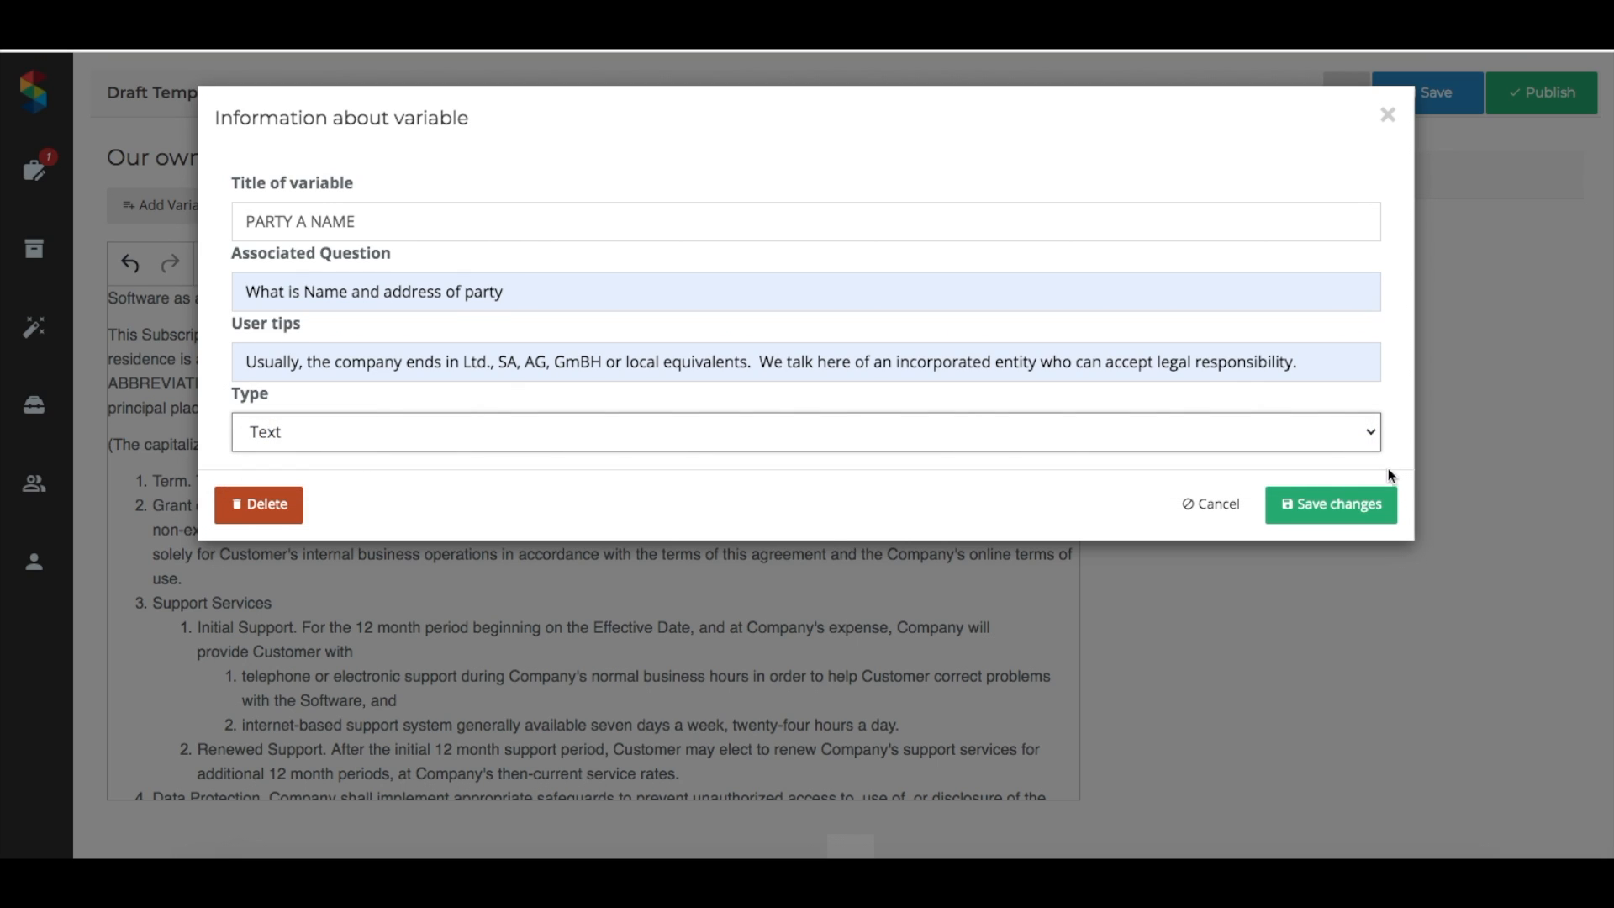
pyautogui.click(1339, 515)
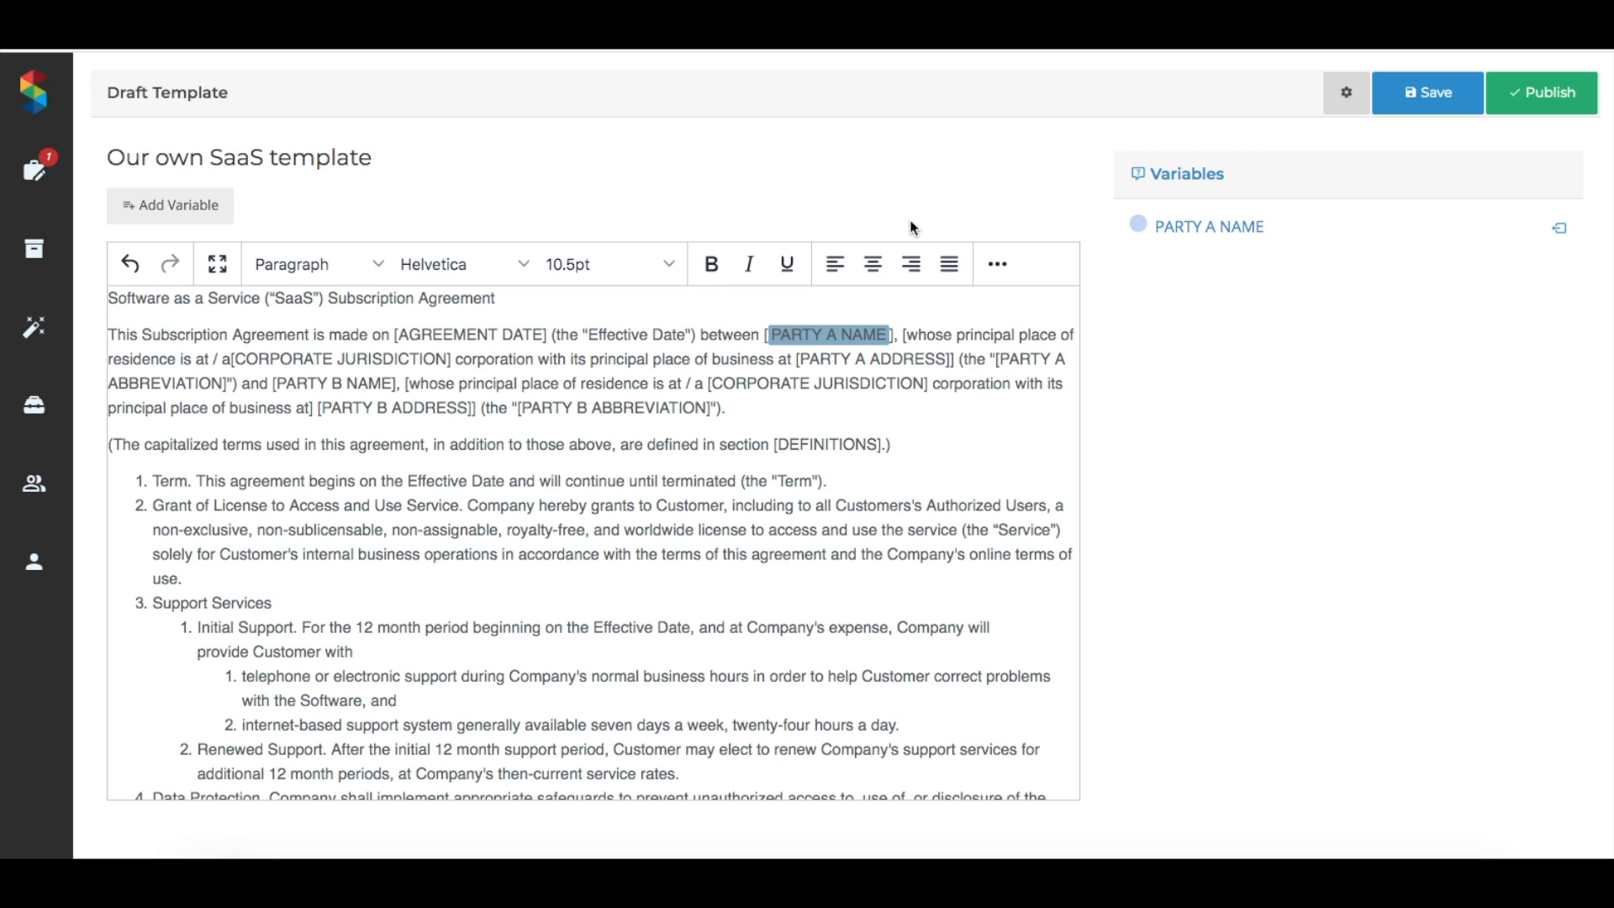
# - Copy the PARTY A NAME variable from the opening paragraph over the matching placeholder in the signature block at the document's end
pyautogui.moveTo(803, 358); pyautogui.dragTo(950, 359)
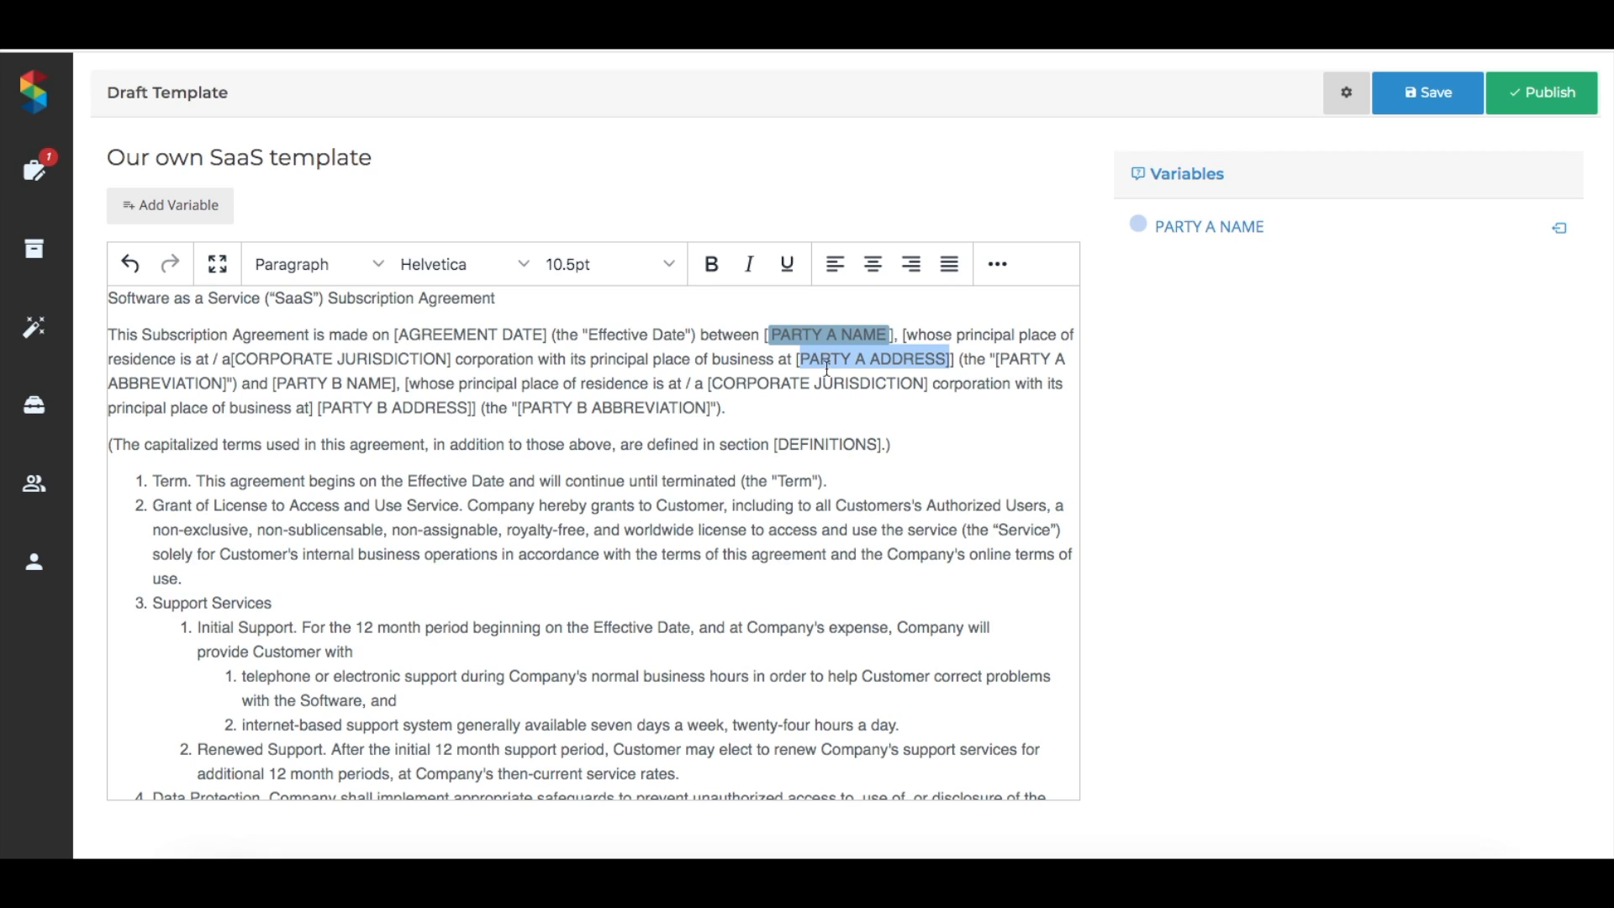
pyautogui.click(915, 334)
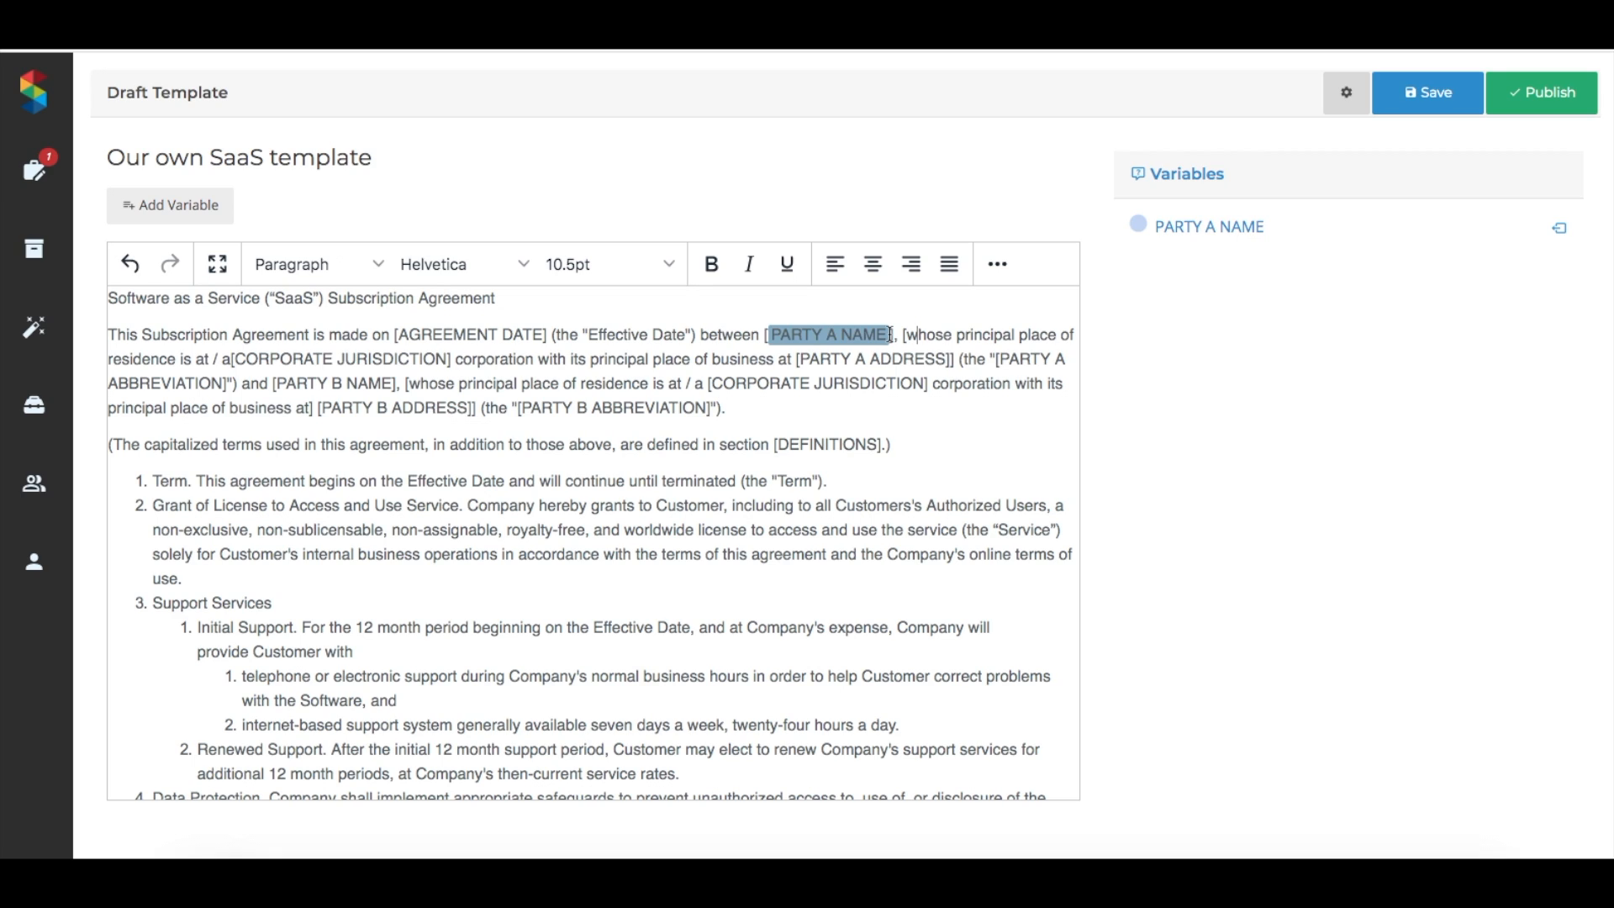
pyautogui.moveTo(891, 334); pyautogui.dragTo(758, 334)
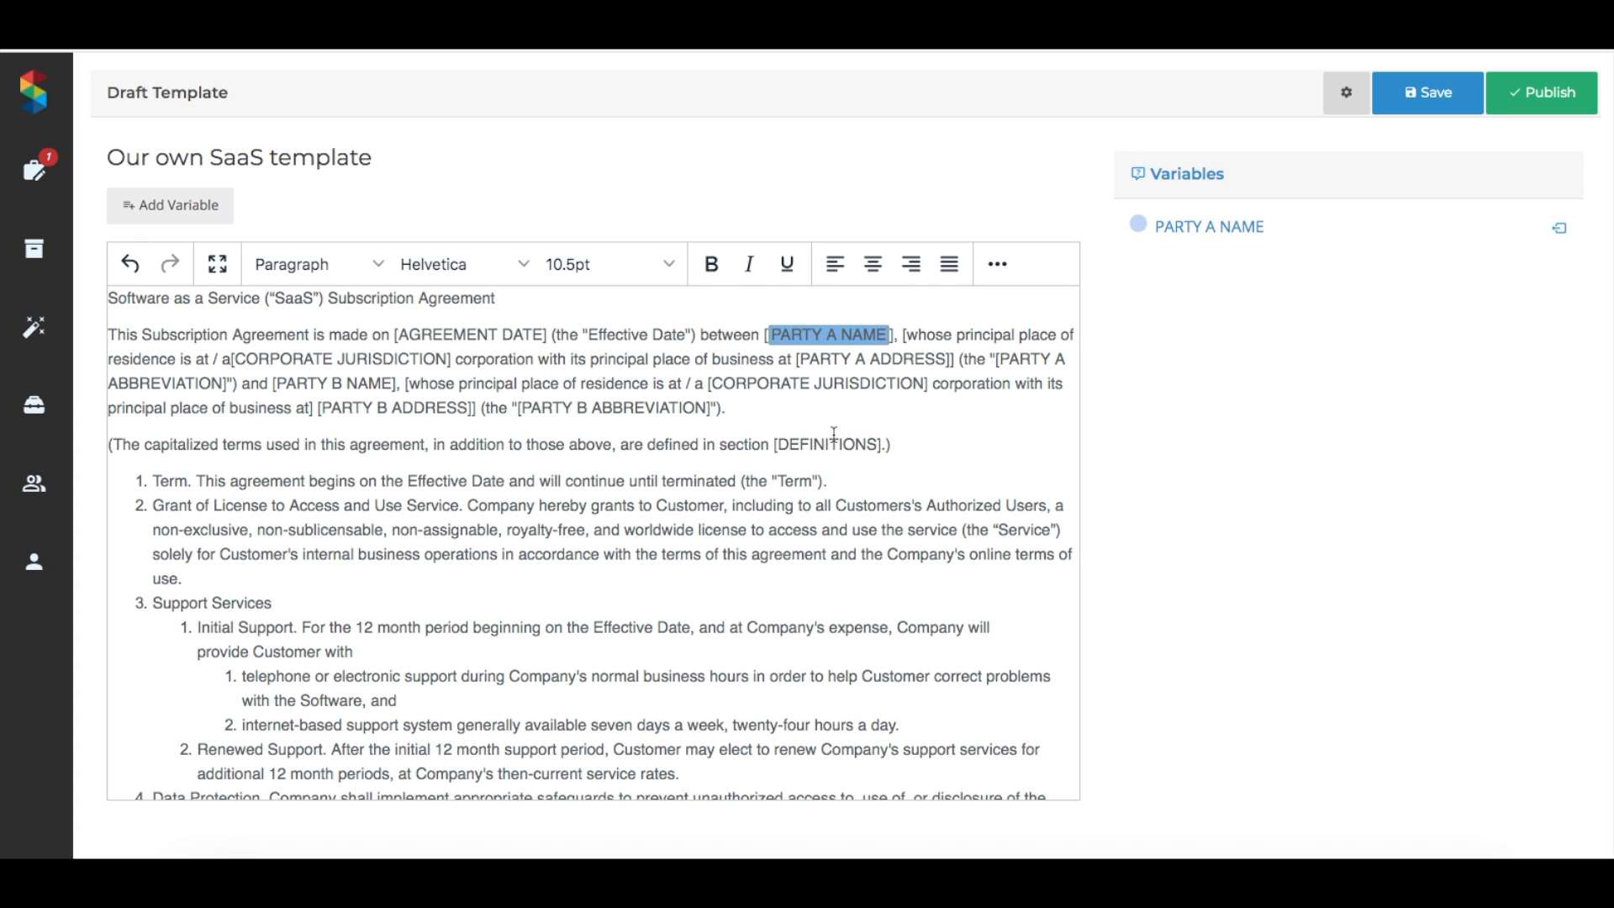
pyautogui.scroll(-20, 834, 433)
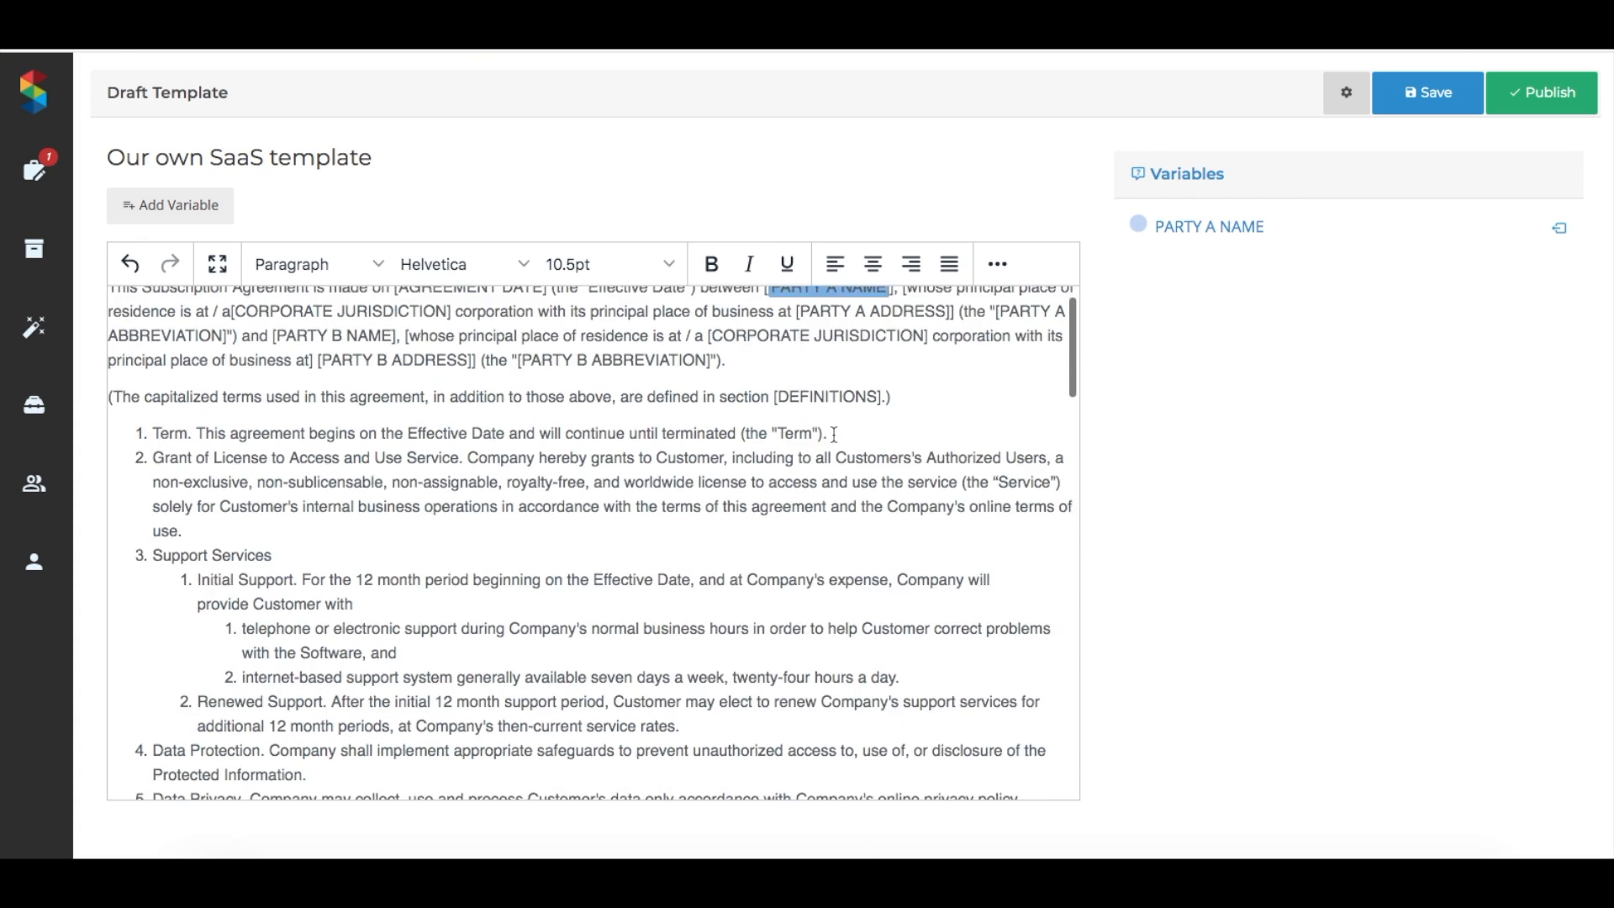
pyautogui.scroll(-2, 834, 433)
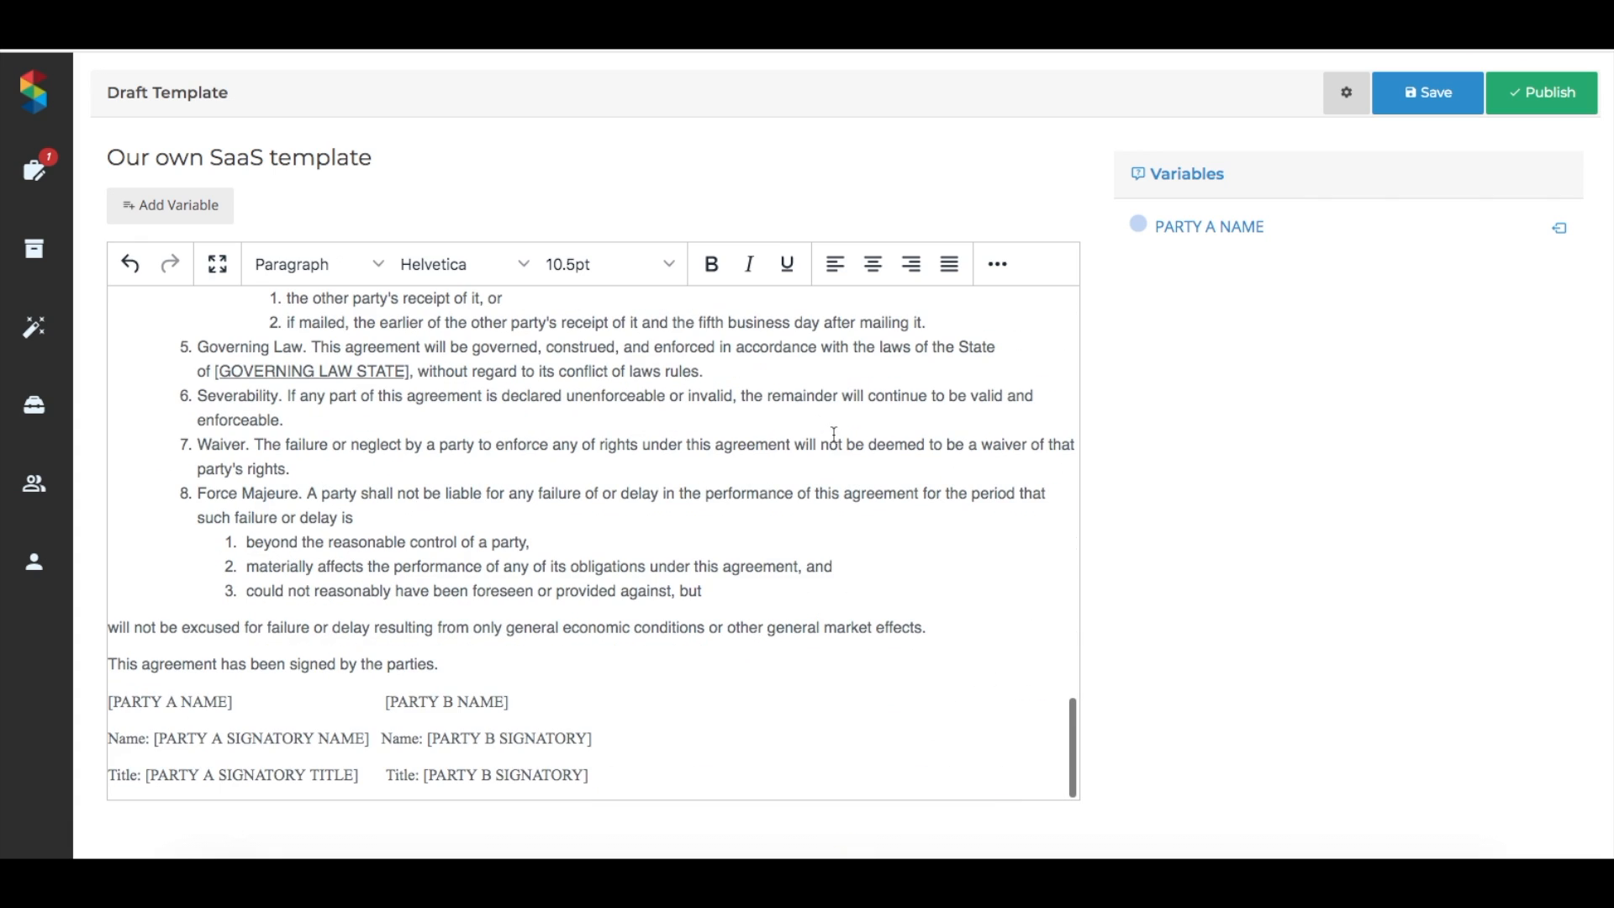
pyautogui.moveTo(117, 701); pyautogui.dragTo(228, 701)
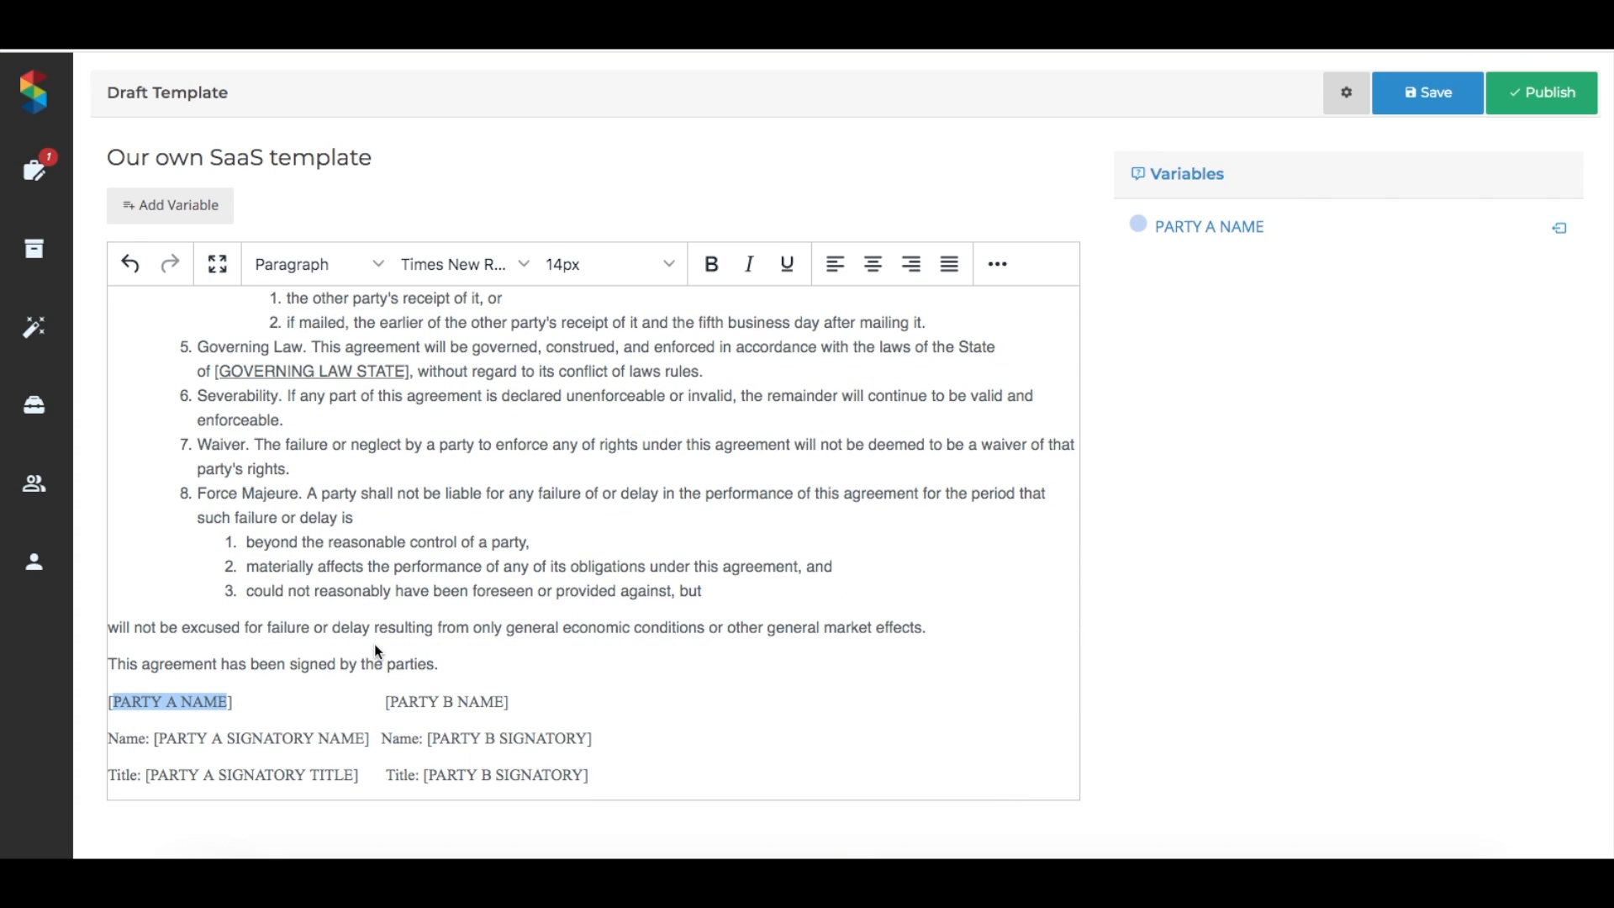
pyautogui.write('PARTY A NAME')
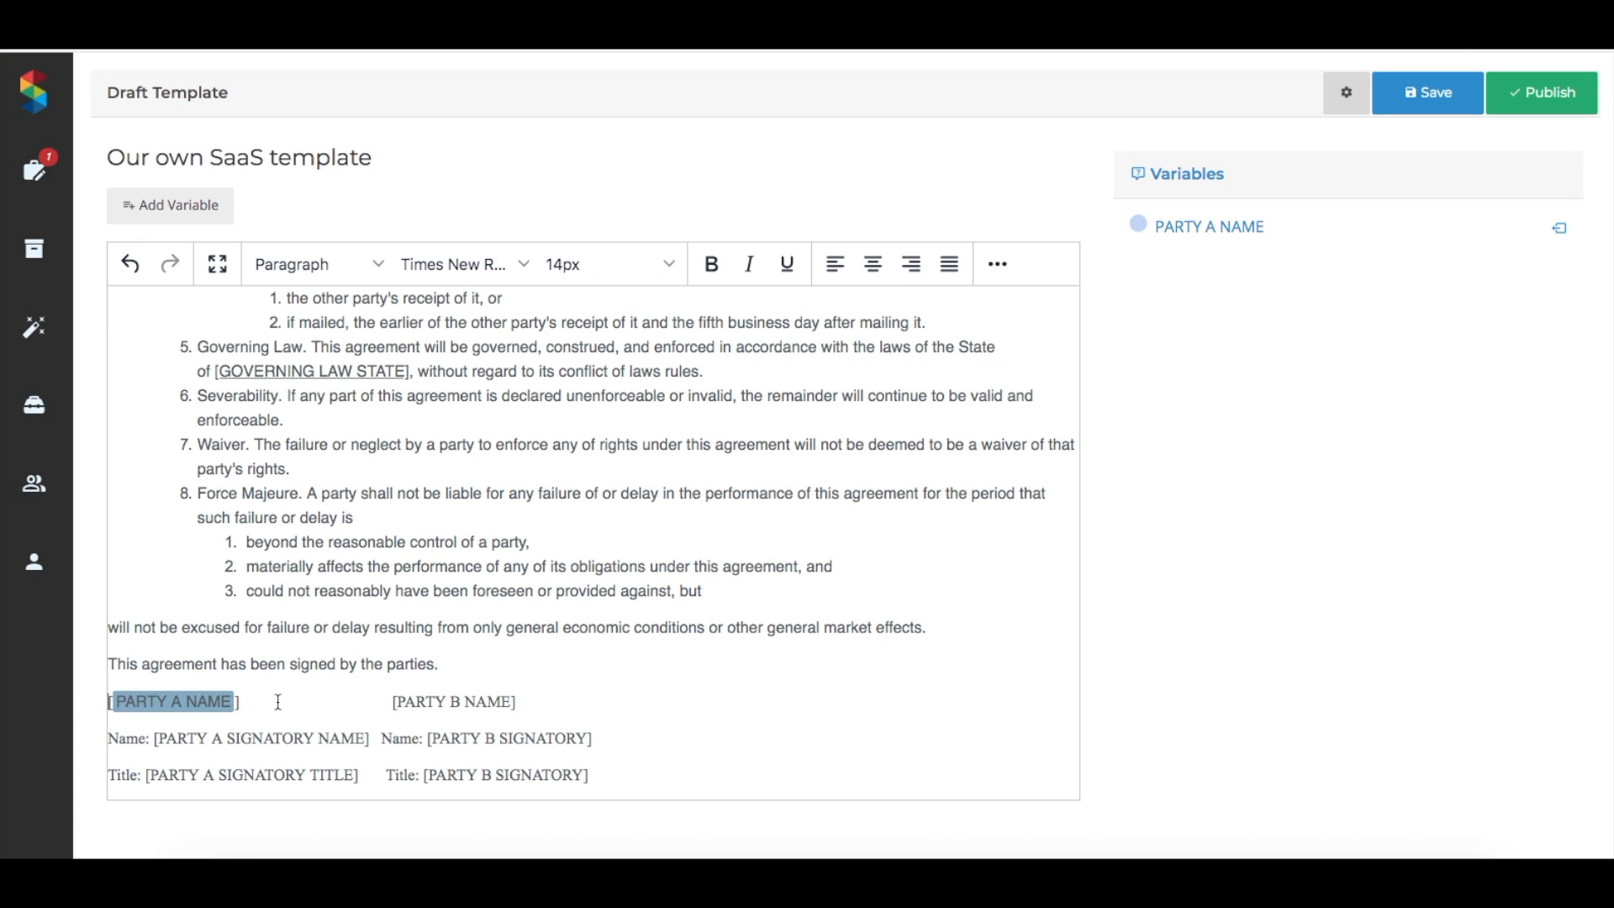
# - Save the draft SaaS template and publish it
pyautogui.click(1457, 101)
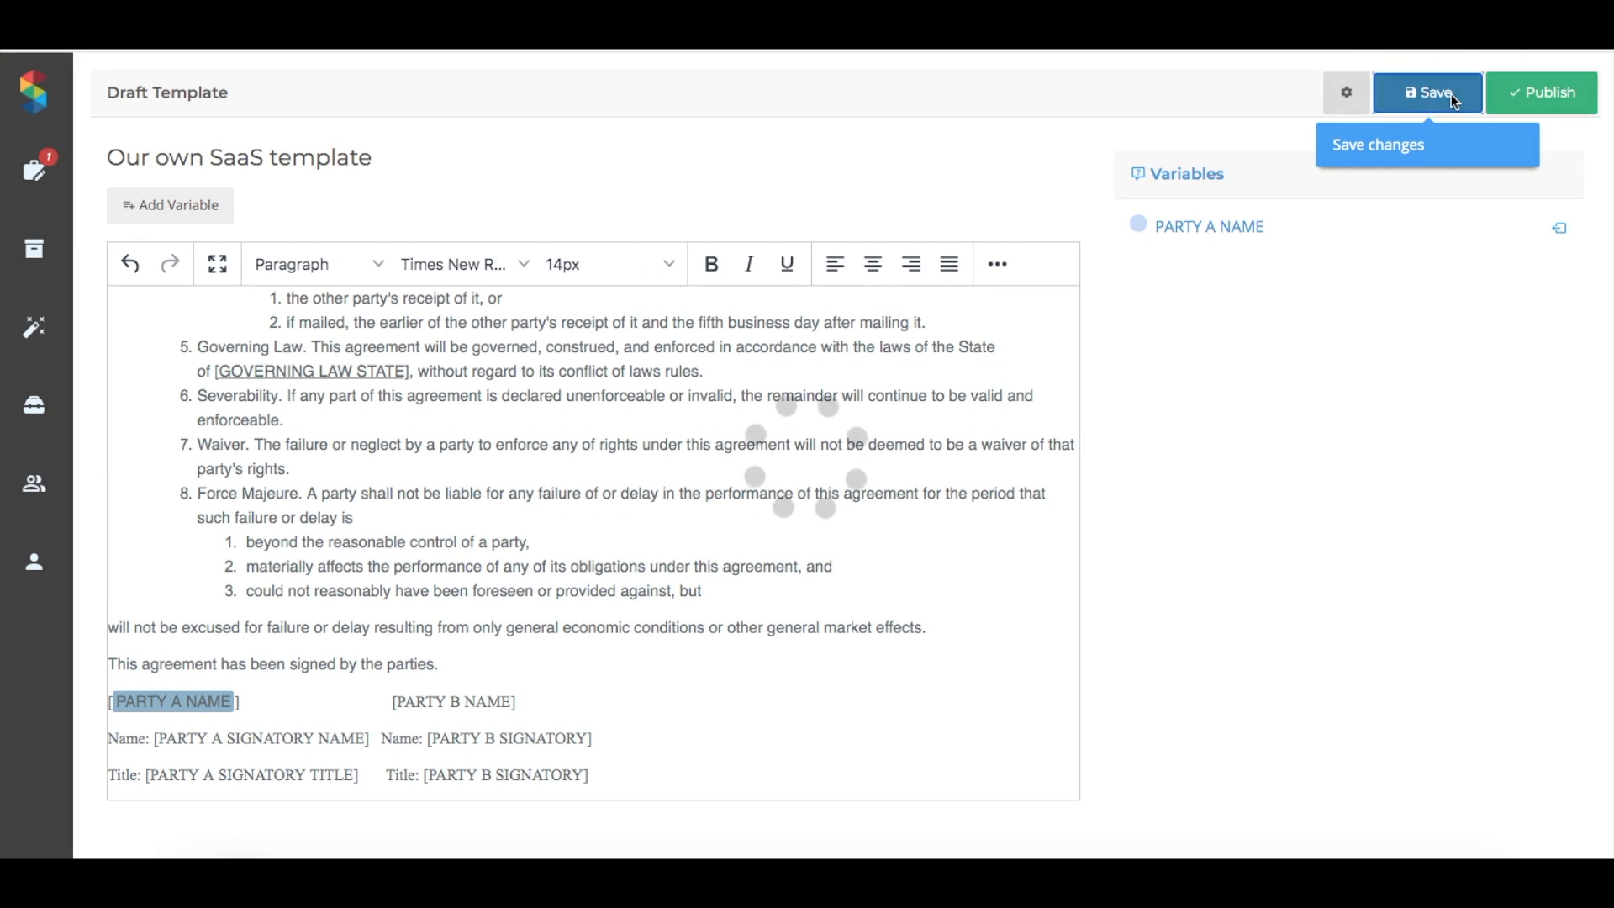
pyautogui.click(1562, 96)
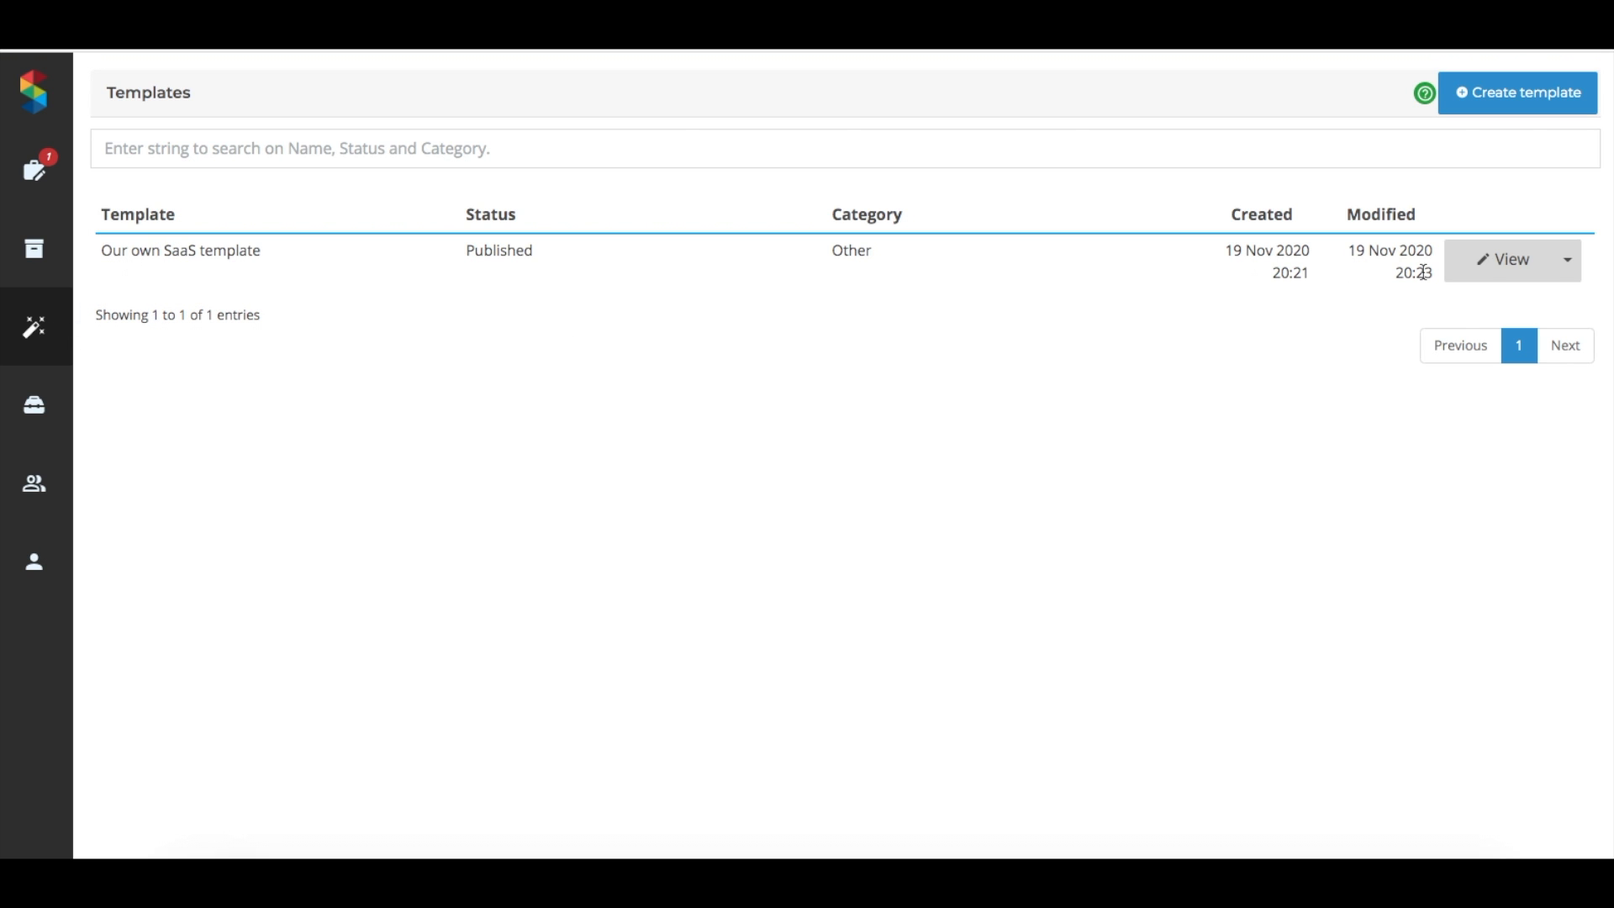
# - Delete "Our own SaaS template" from the templates list and confirm the deletion
pyautogui.click(1577, 266)
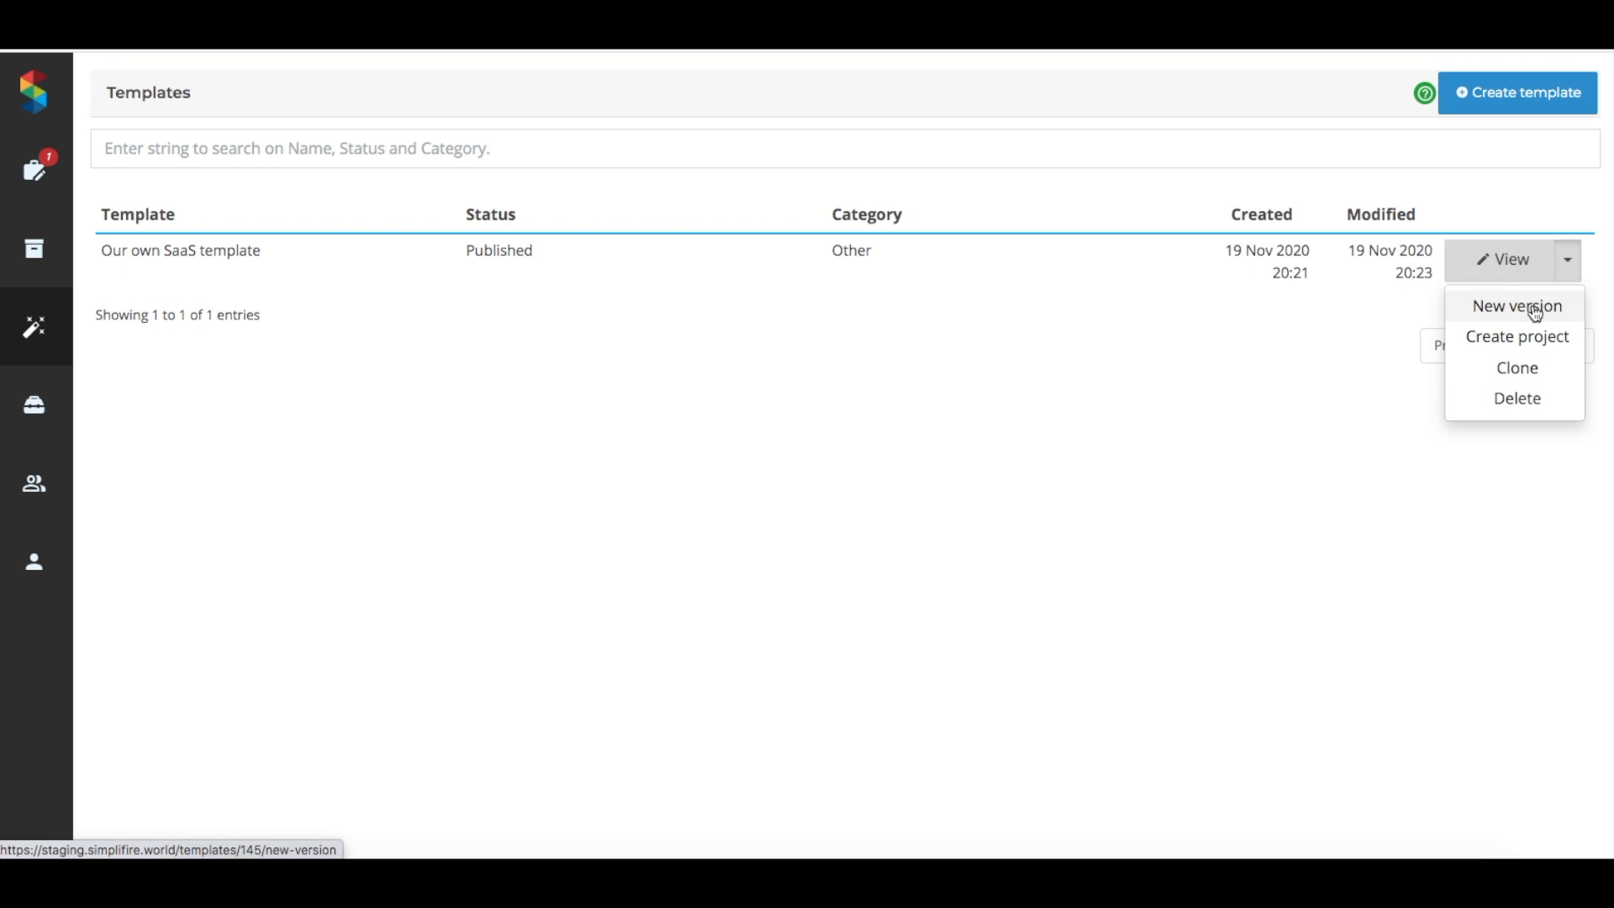
pyautogui.click(1533, 407)
pyautogui.click(1094, 244)
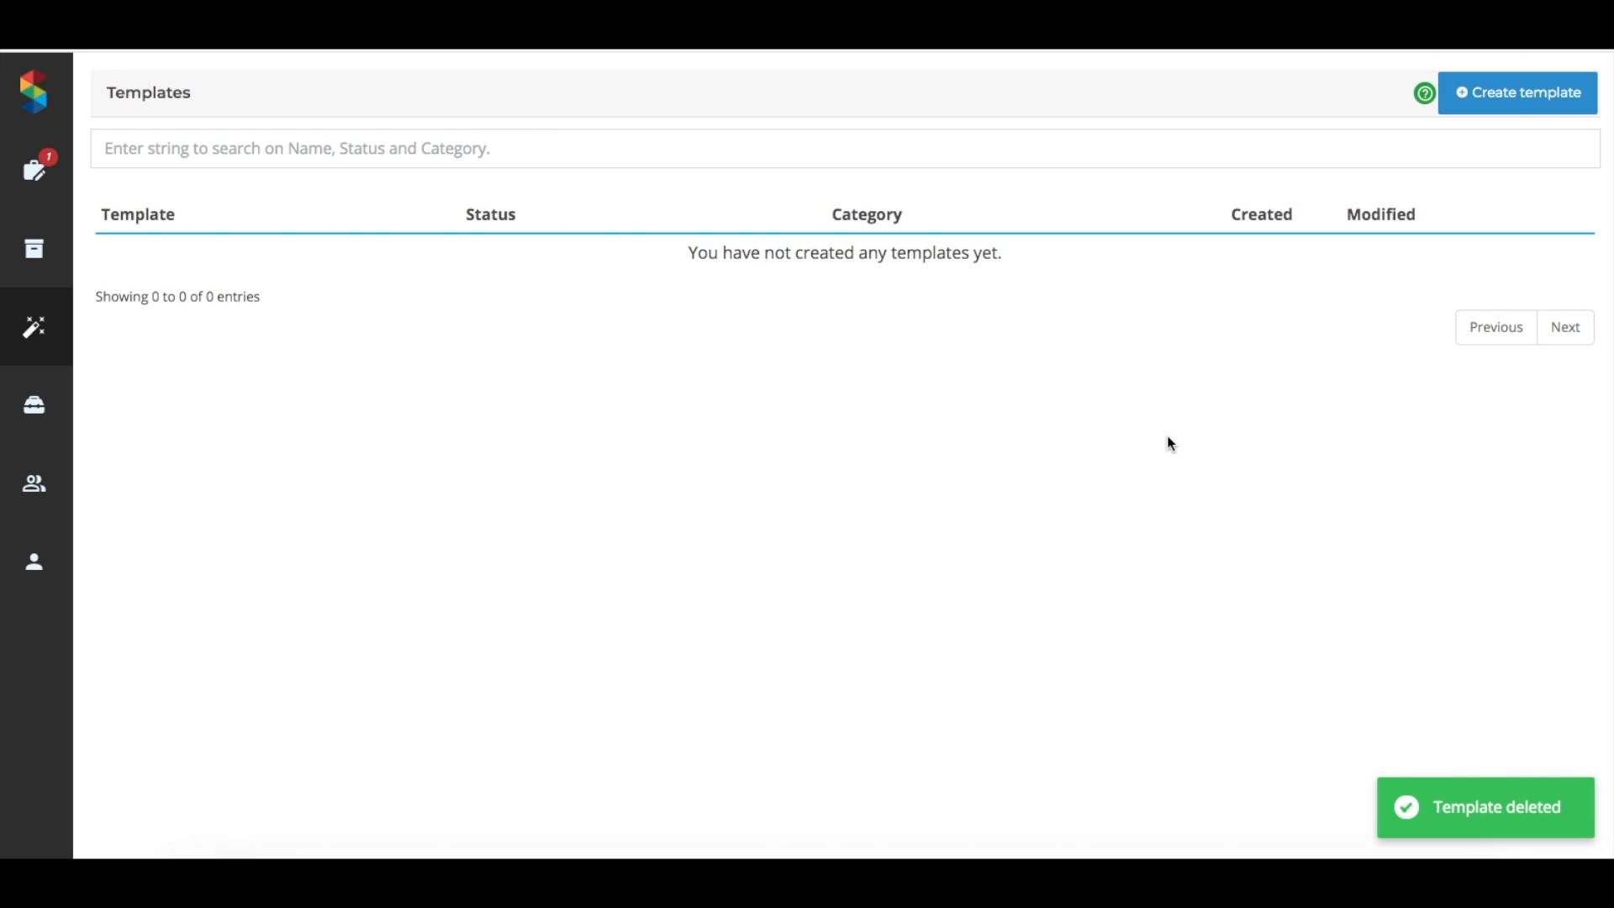